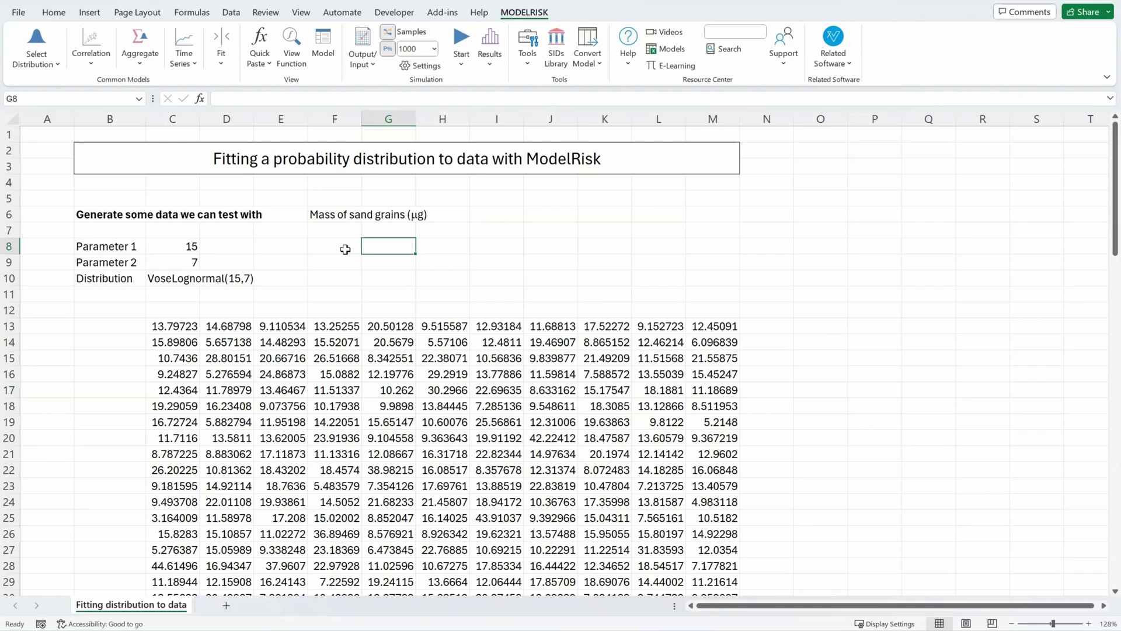
- Inspect the sand grain mass label in F6, the parameters in C8 and C9, and the distribution formula in C10
click(345, 215)
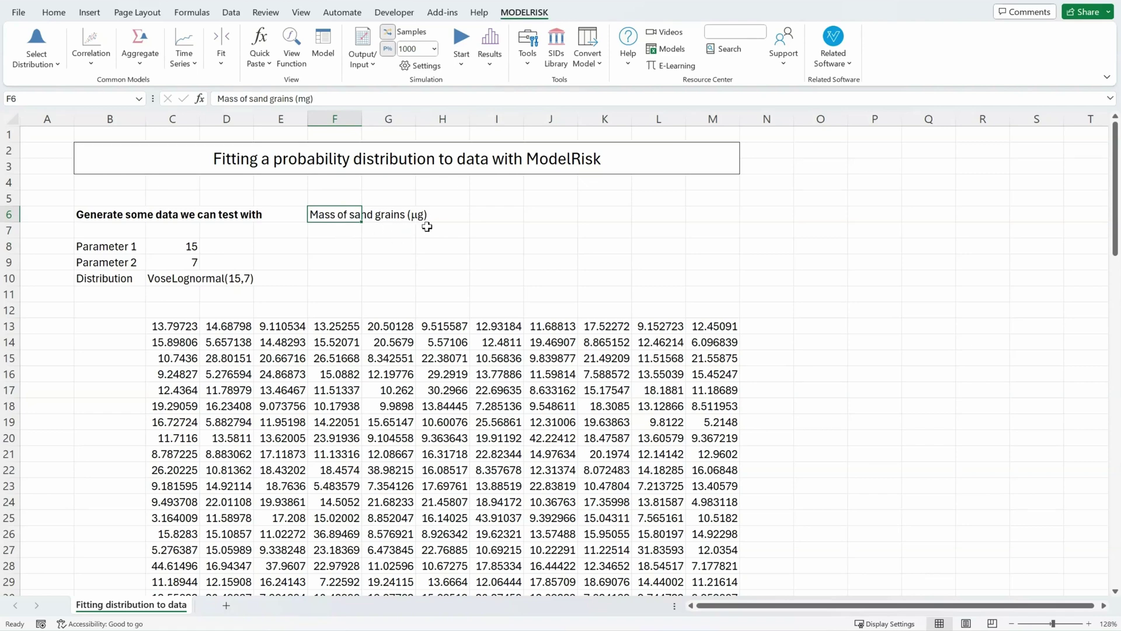
click(178, 250)
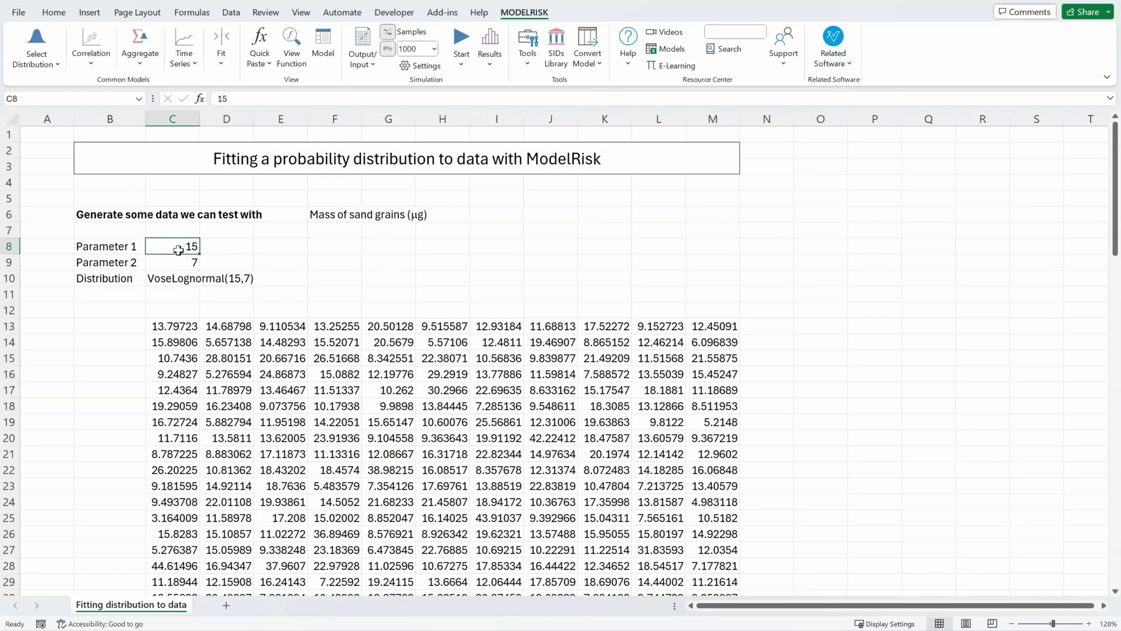
click(178, 262)
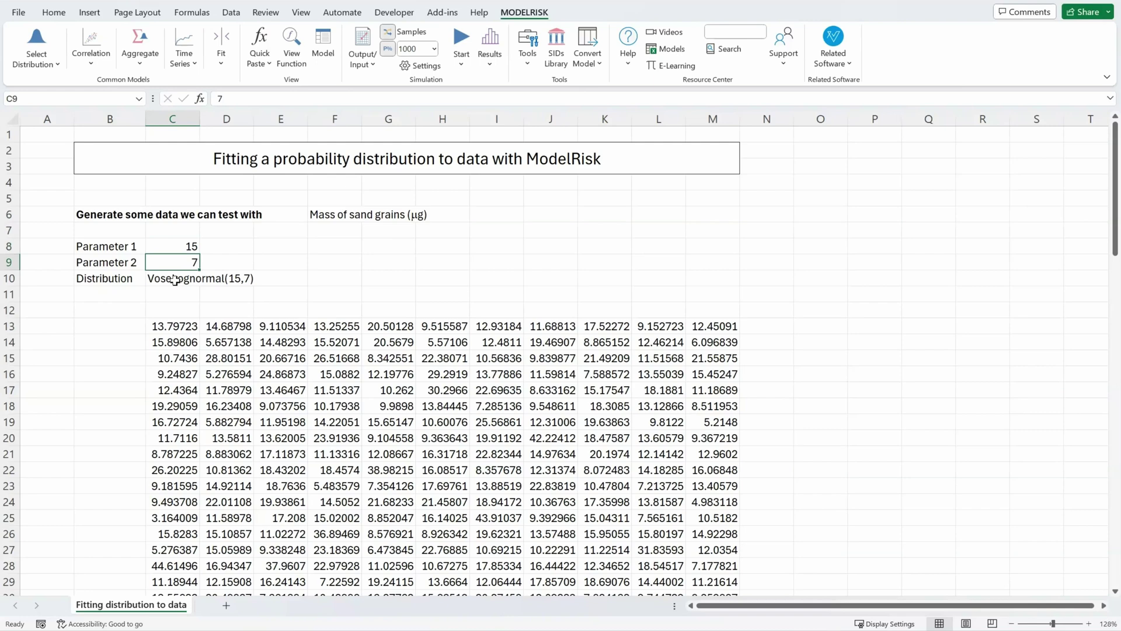
click(175, 279)
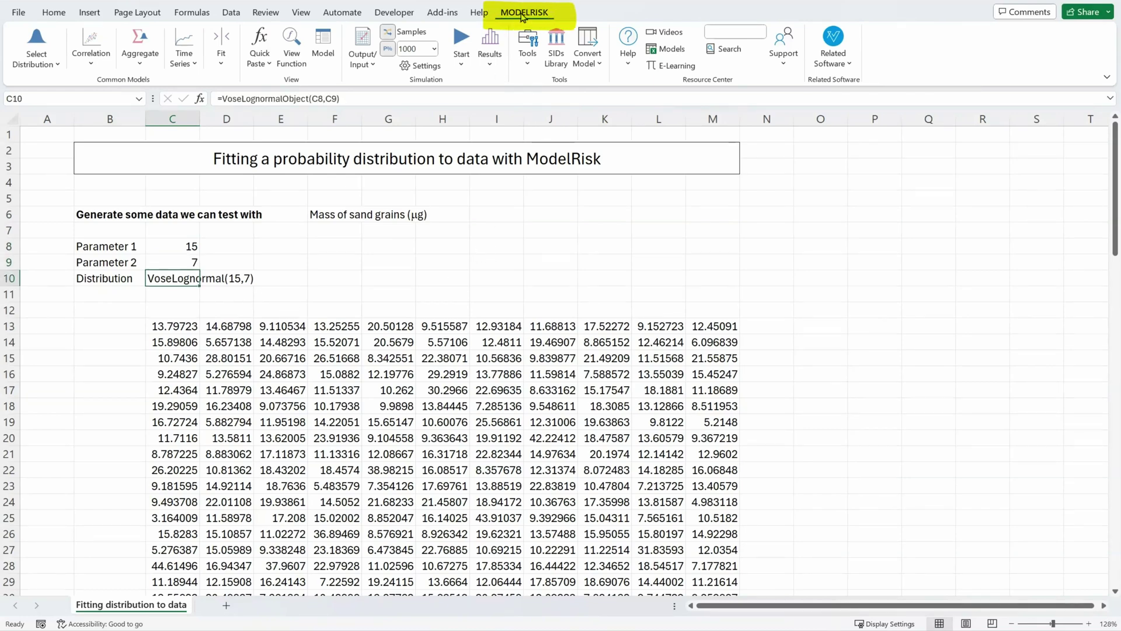
- View the plots and statistics of the lognormal distribution in C10, and close the function viewer
click(291, 49)
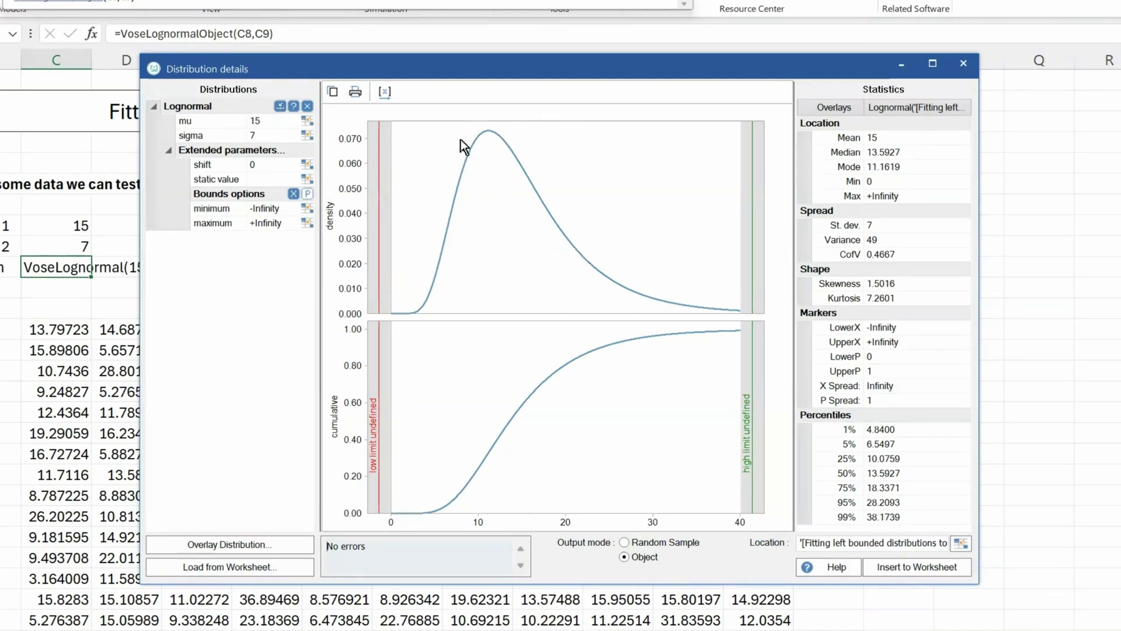
click(965, 62)
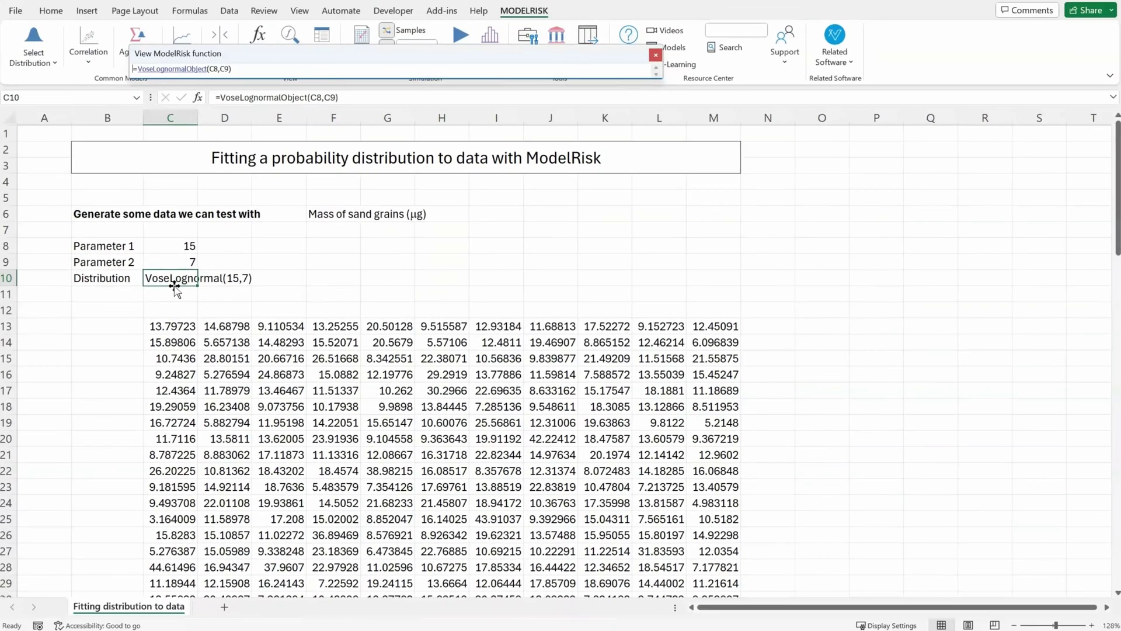
click(654, 56)
- Inspect the formulas in C10 and C13 in edit mode, leaving both as they are
double_click(172, 279)
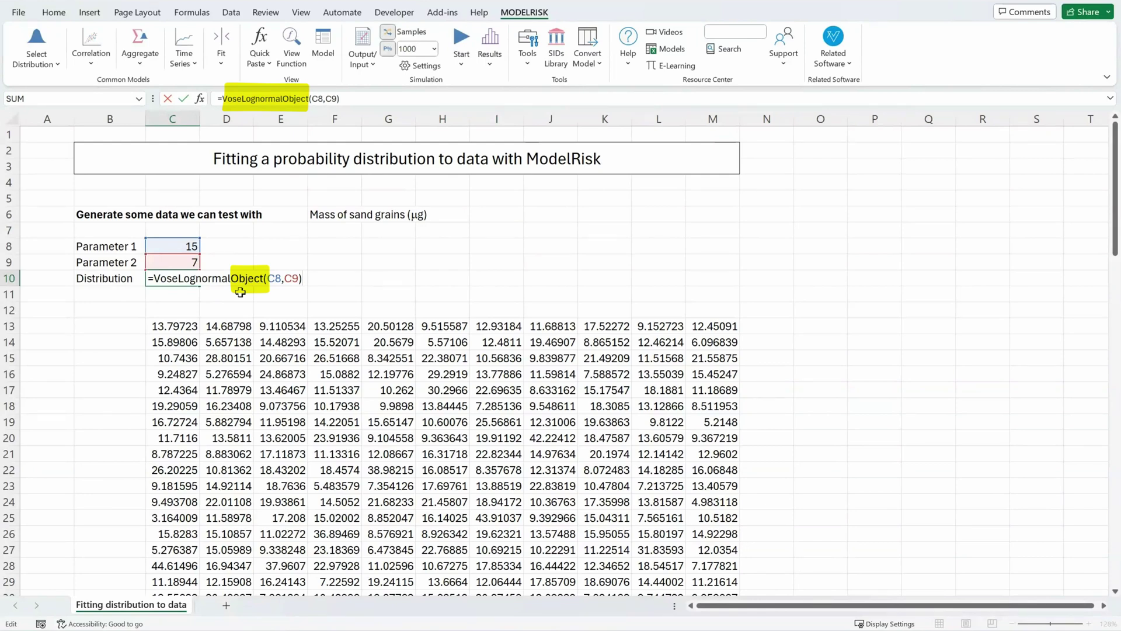
key(ctrl+Return)
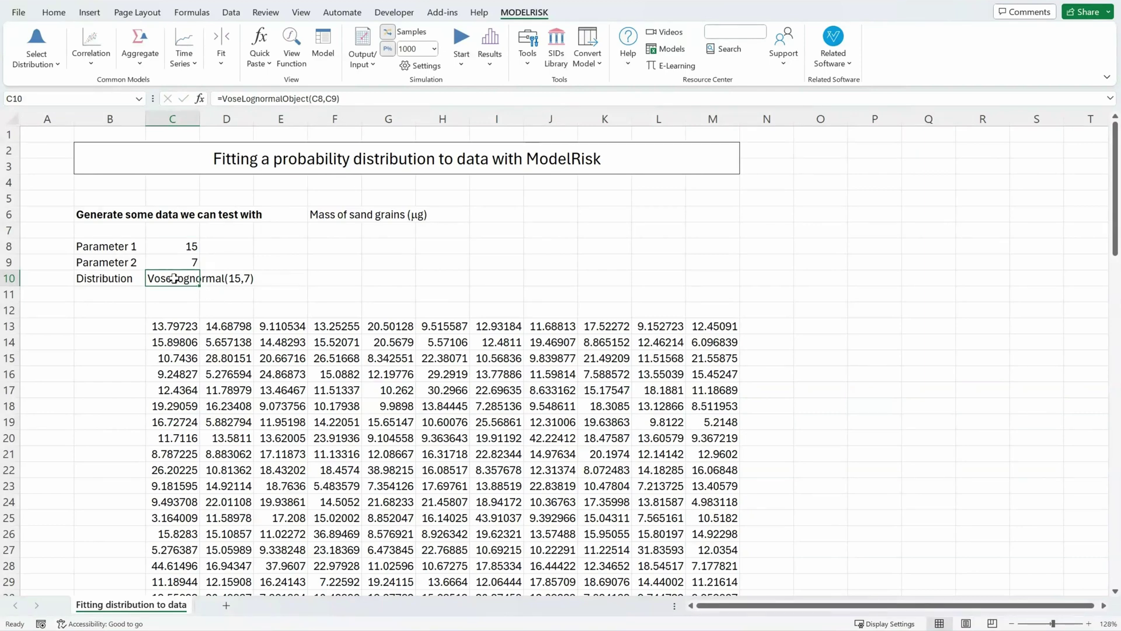
click(179, 327)
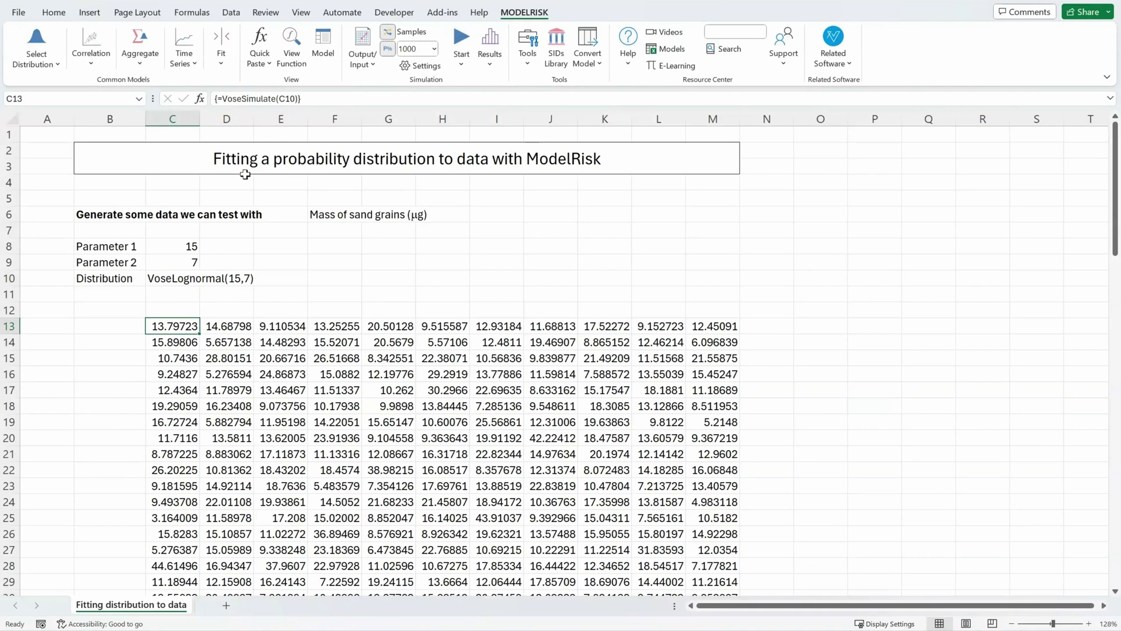
key(F2)
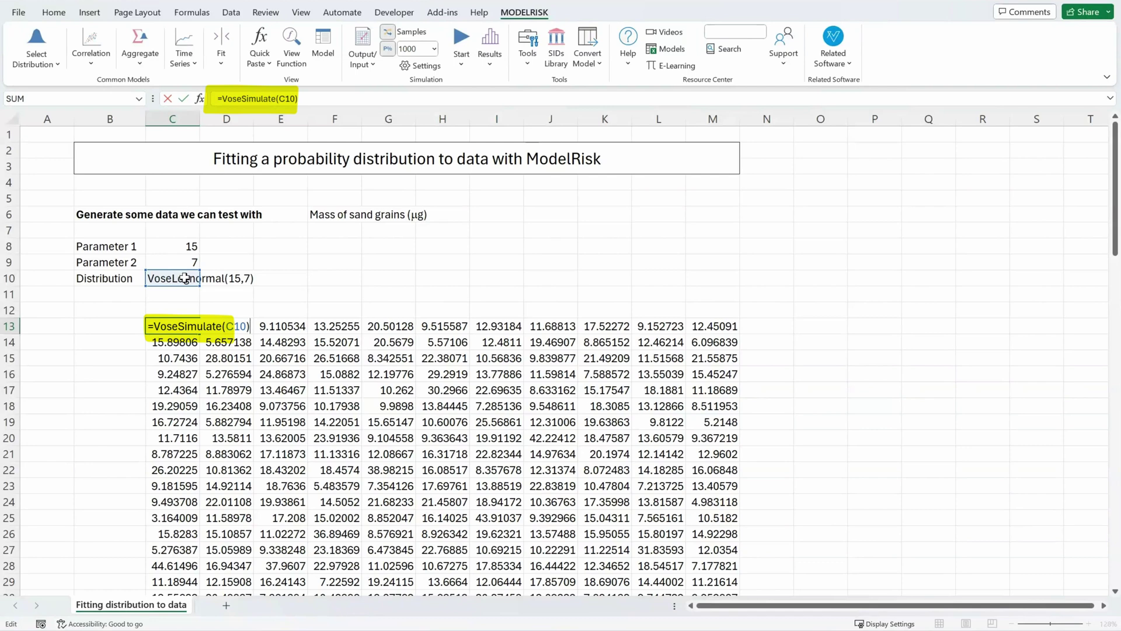
key(ctrl+shift+Return)
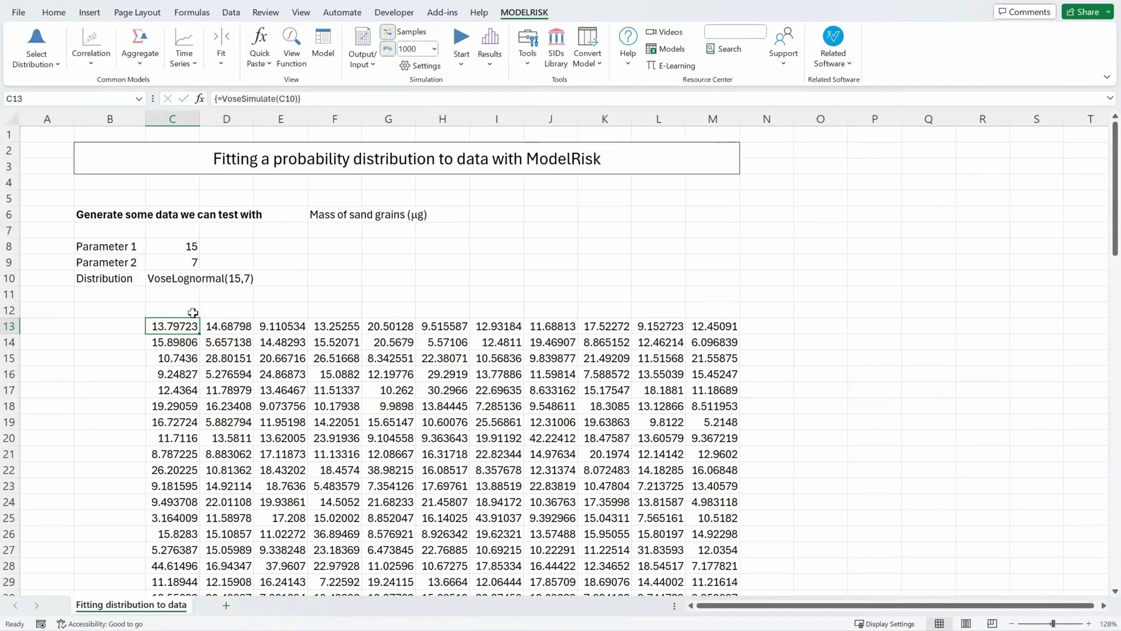
- Look over the whole block of generated test data that starts at C13
mouse_move(186, 327)
mouse_down()
mouse_move(575, 397)
mouse_move(694, 492)
mouse_up()
scroll(626, 445, down, 17)
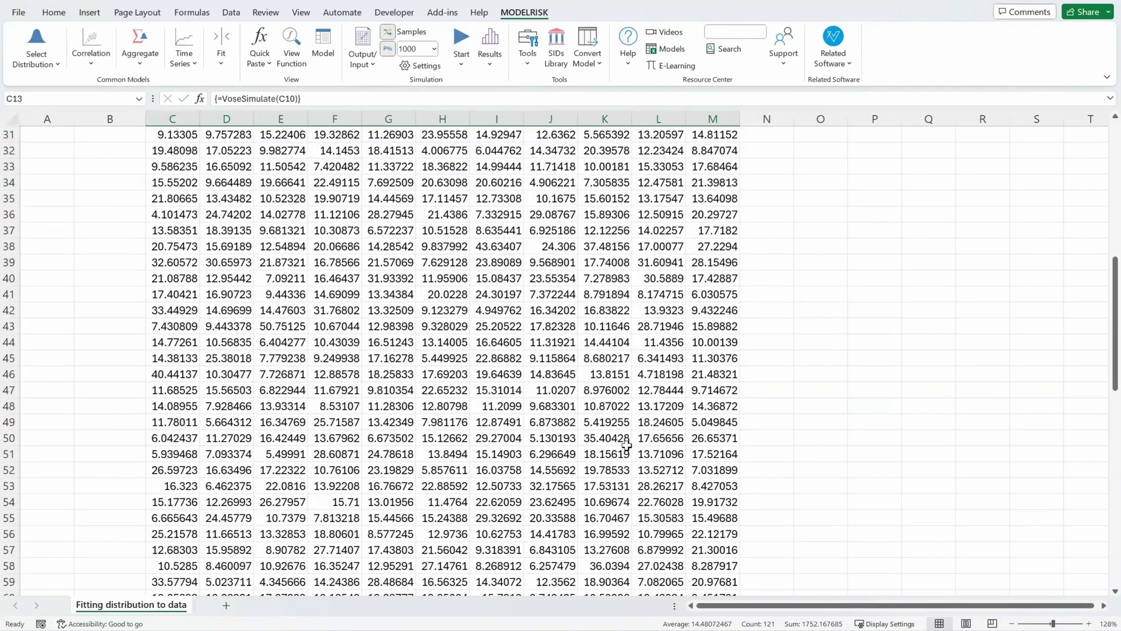
scroll(627, 445, down, 6)
scroll(627, 445, up, 20)
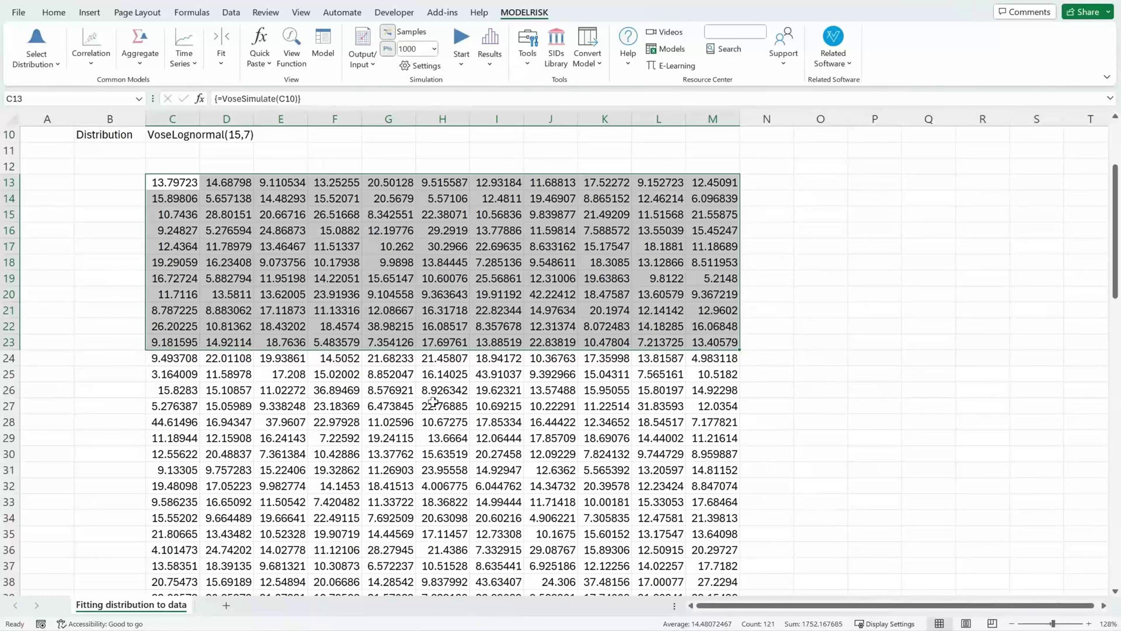
scroll(240, 265, up, 3)
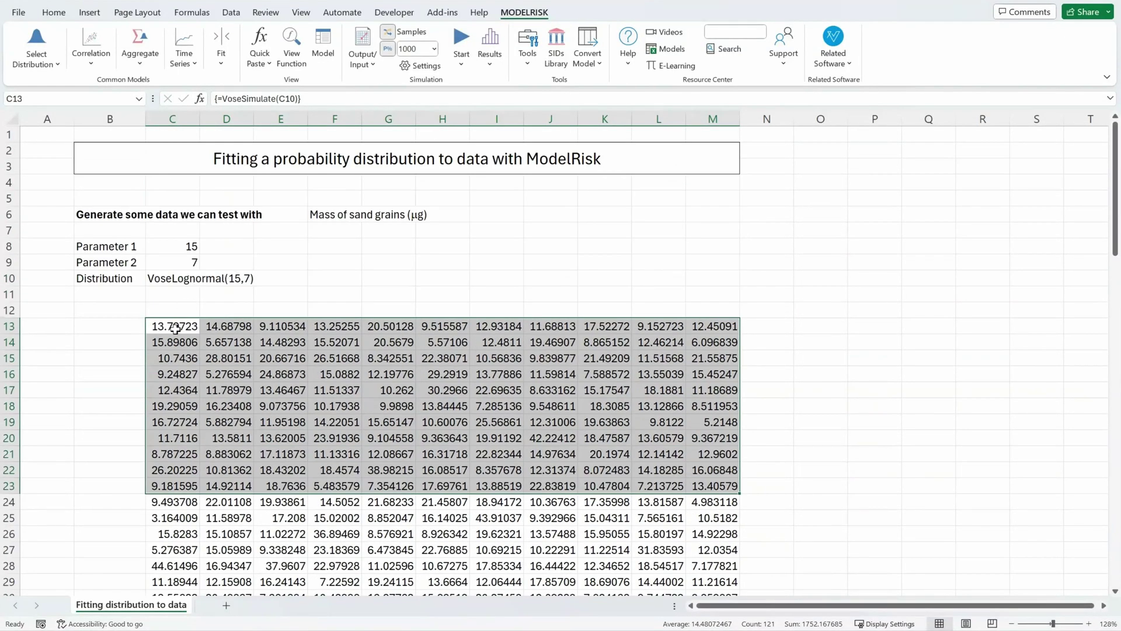
- Enter the formula =VoseSimulate(C10) in cell F10 to sample the lognormal distribution
click(337, 276)
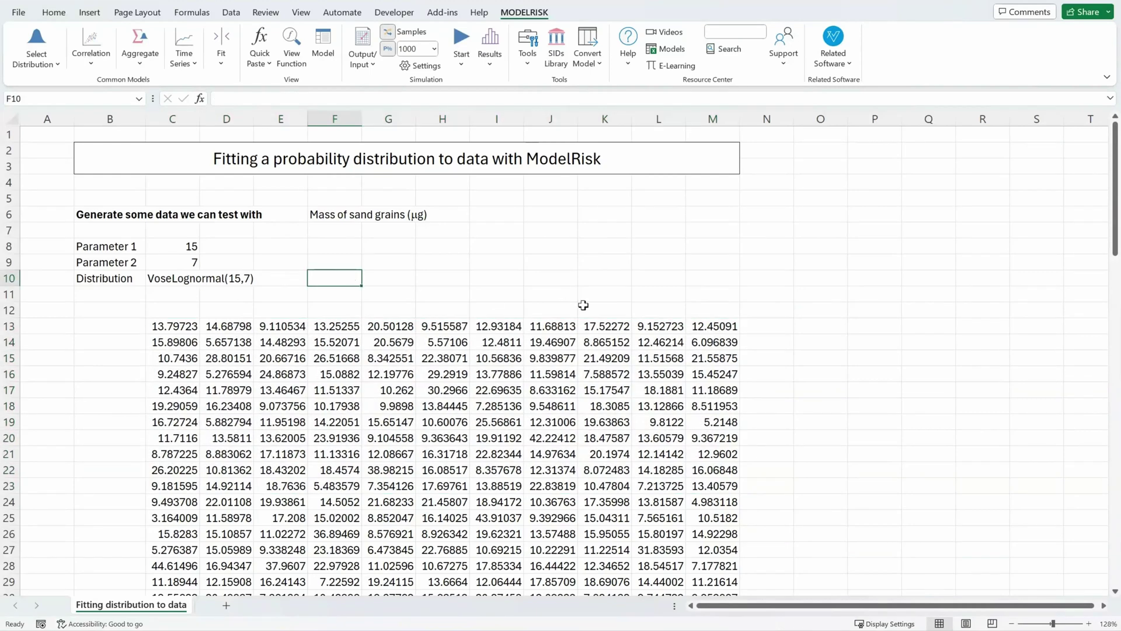
text(=v)
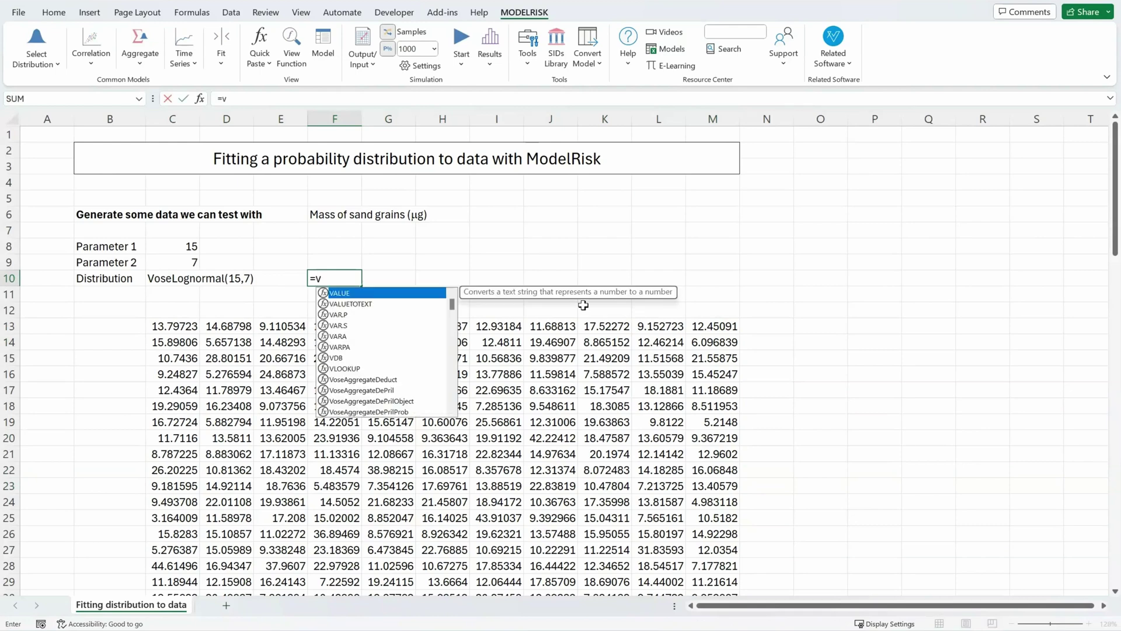
text(osesimulate()
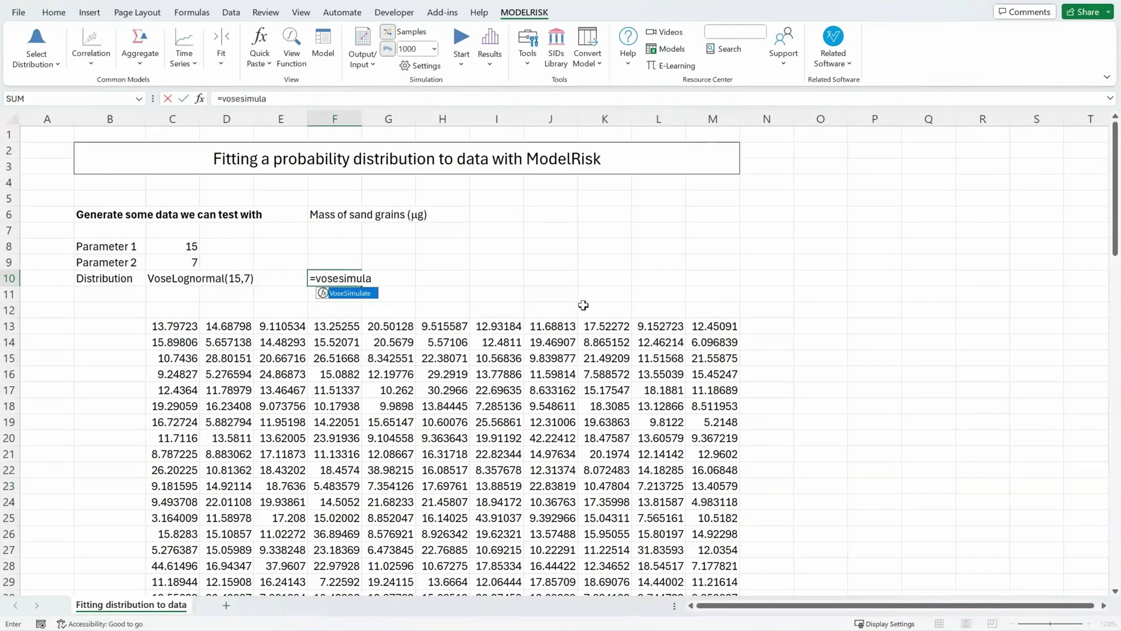
click(199, 278)
text())
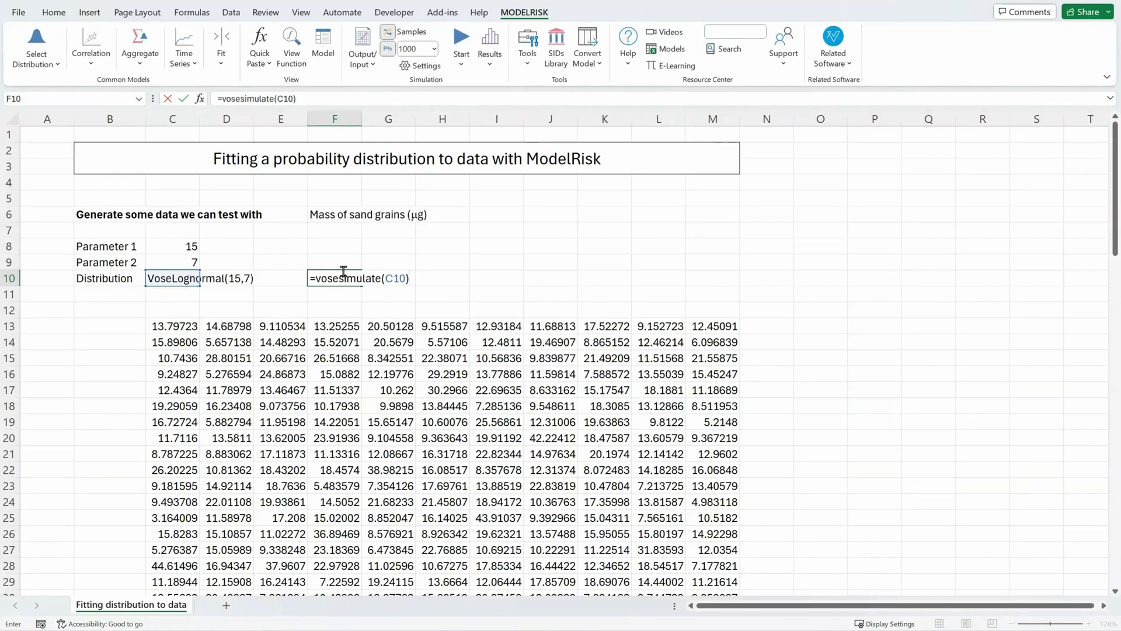
key(Return)
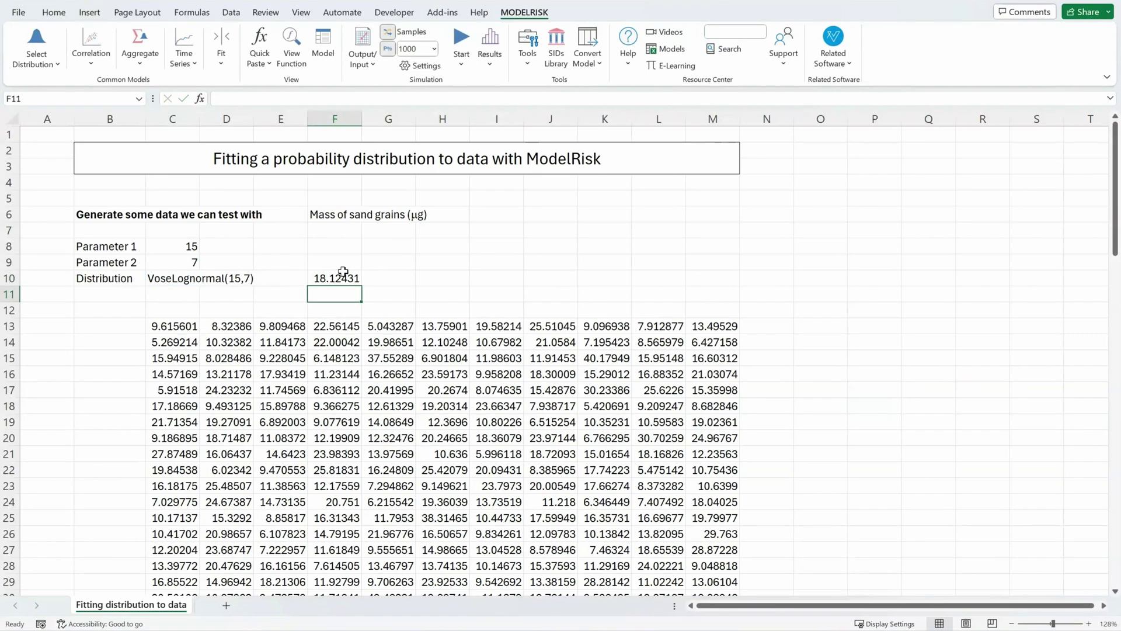
- Recalculate the sheet several times to watch the random sample in F10, and select that cell
key(F9)
key(F9)
key(F9)
key(F9)
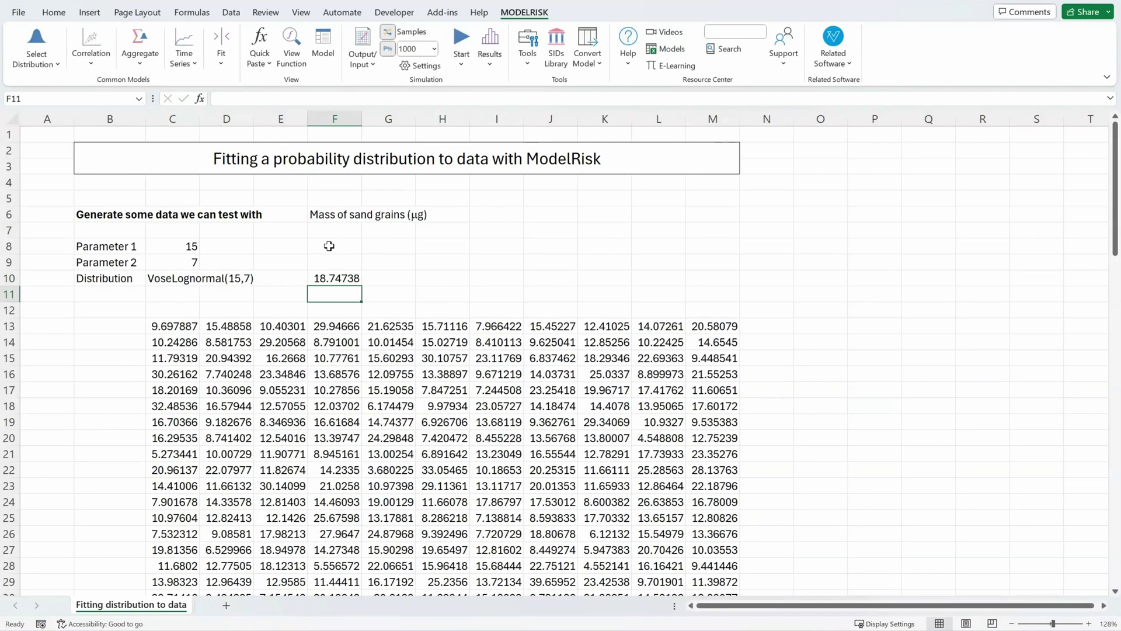
key(F9)
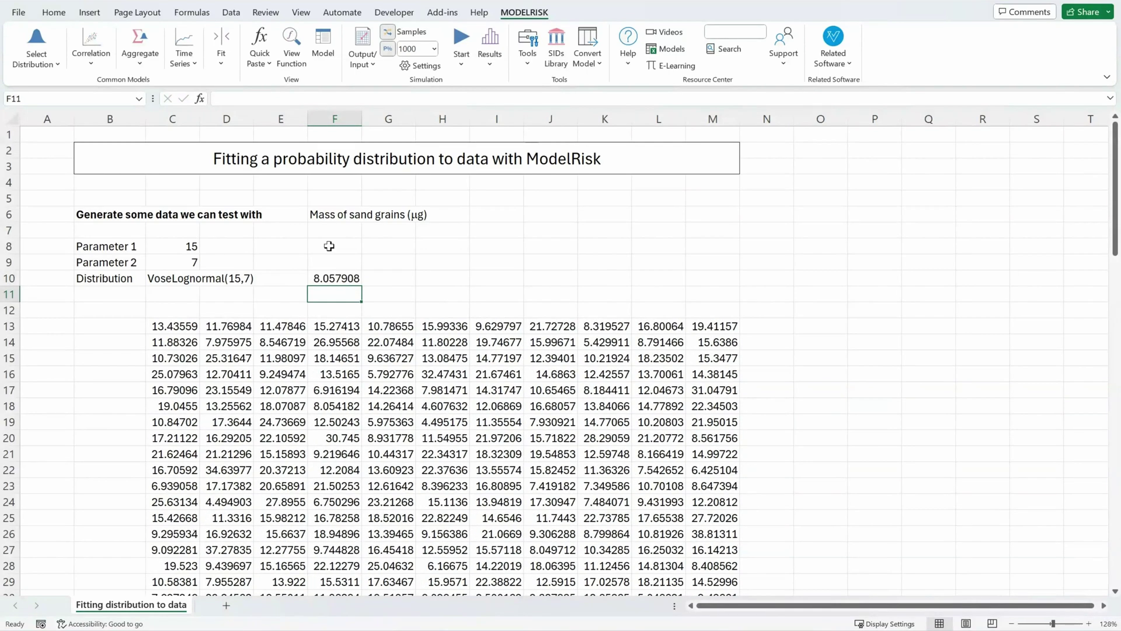
key(Up)
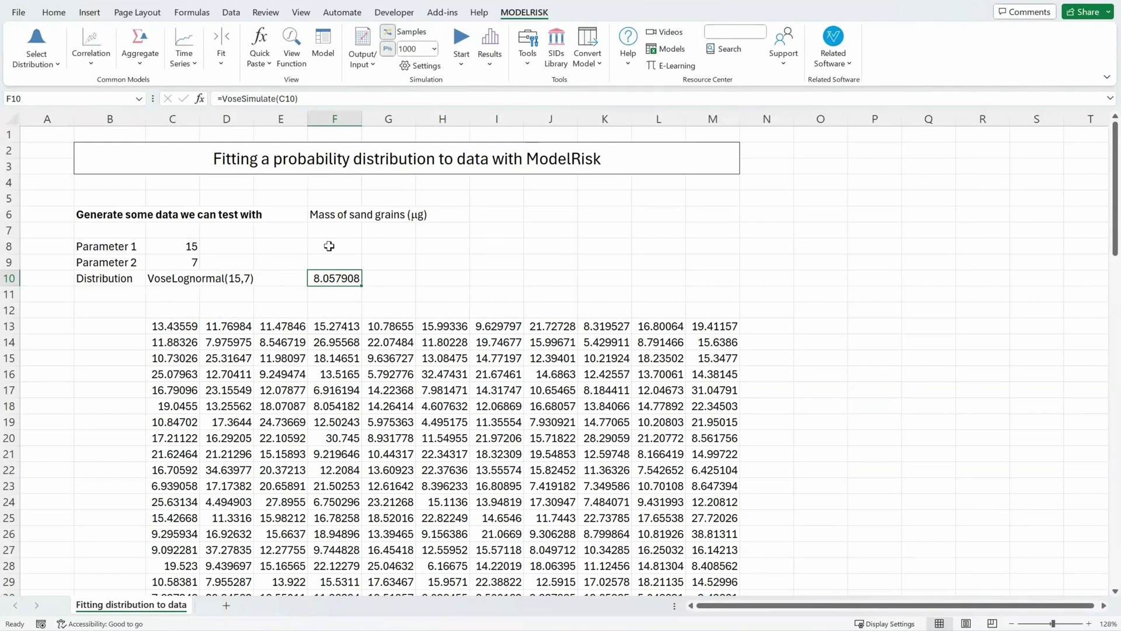
- Remove "Object" from the function name in C10 so the formula reads =VoseLognormal(C8,C9)
click(170, 277)
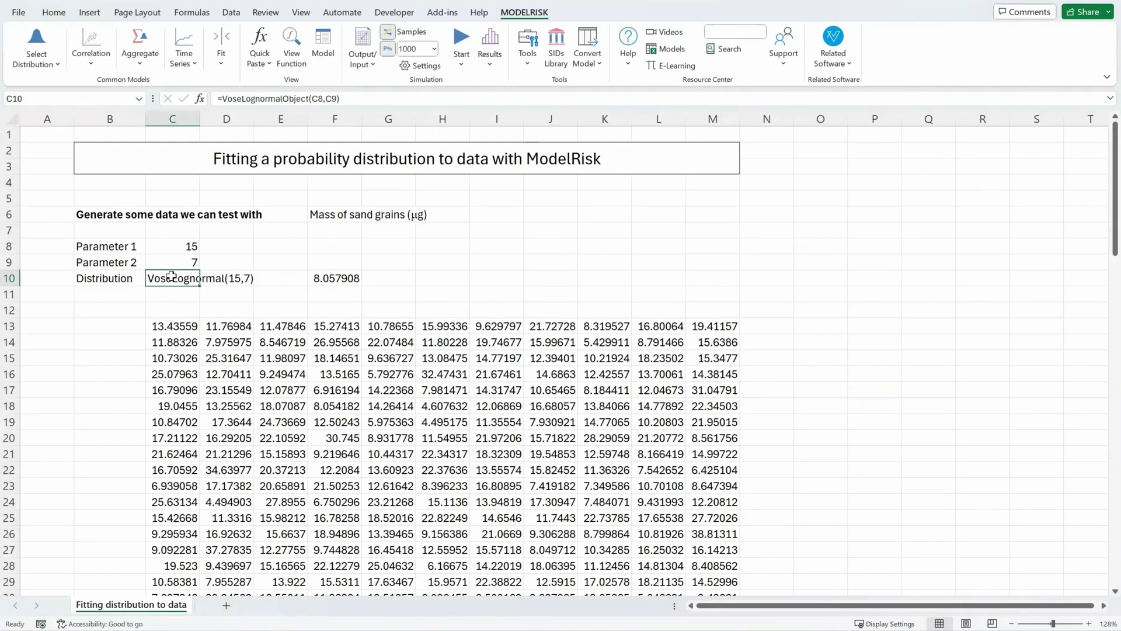
click(286, 103)
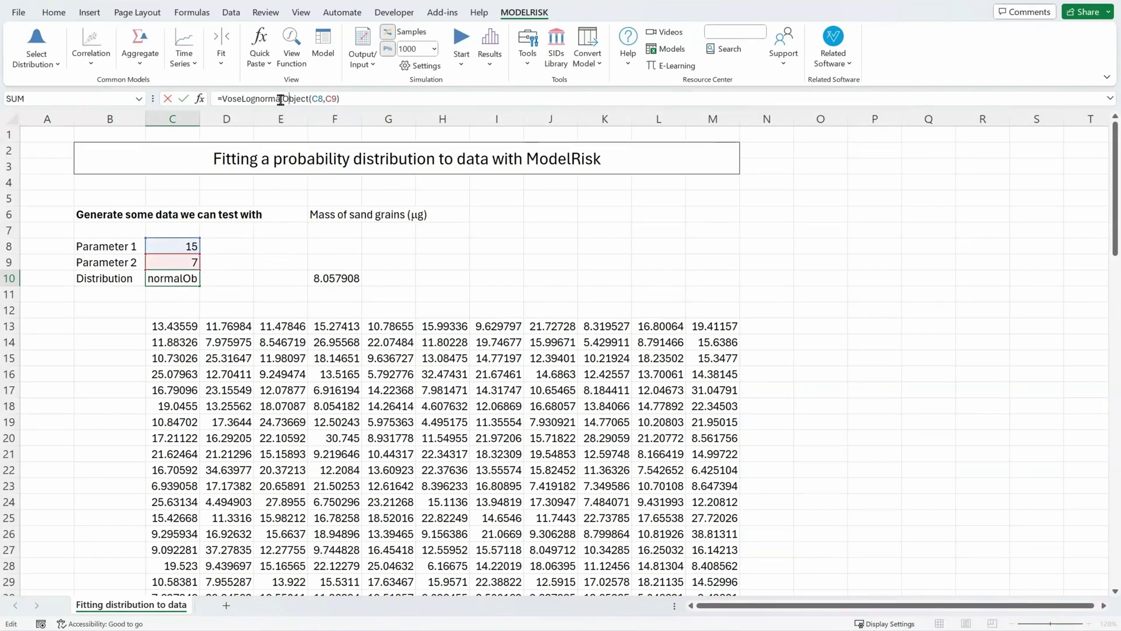
drag(282, 99, 310, 99)
key(Delete)
key(Return)
key(Up)
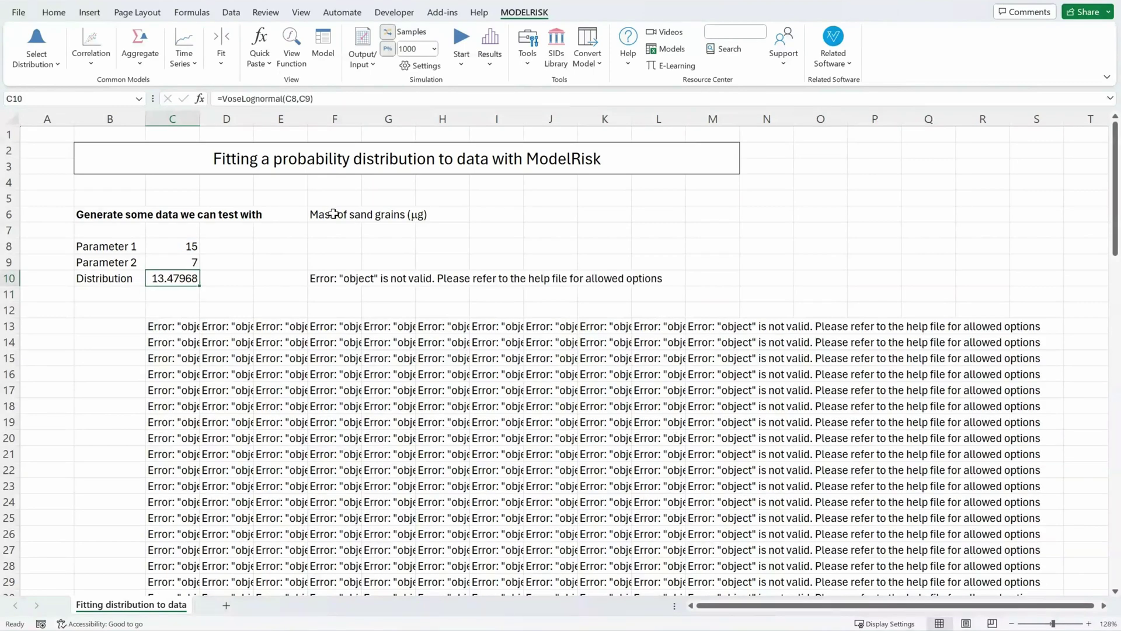
- Recalculate the sheet repeatedly to watch the values sampled by the VoseLognormal function in C10
key(F9)
key(F9)
key(F9)
key(F9)
key(F9)
key(F9)
key(F9)
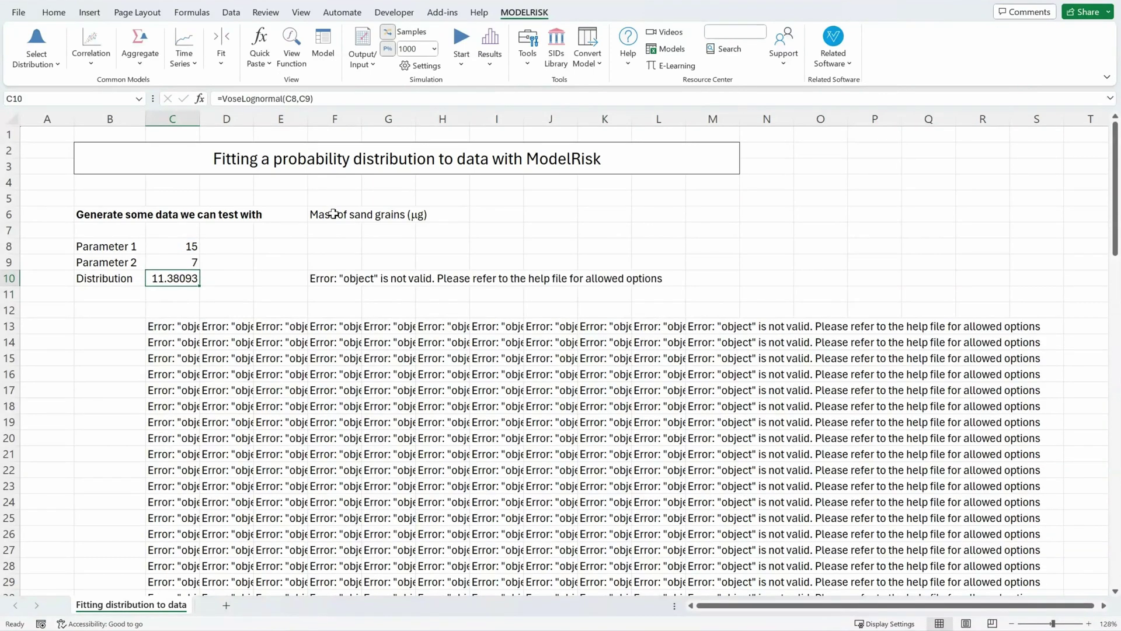
key(F9)
- Undo the function name change in C10 and delete the VoseSimulate formula from F10
click(132, 1)
click(351, 276)
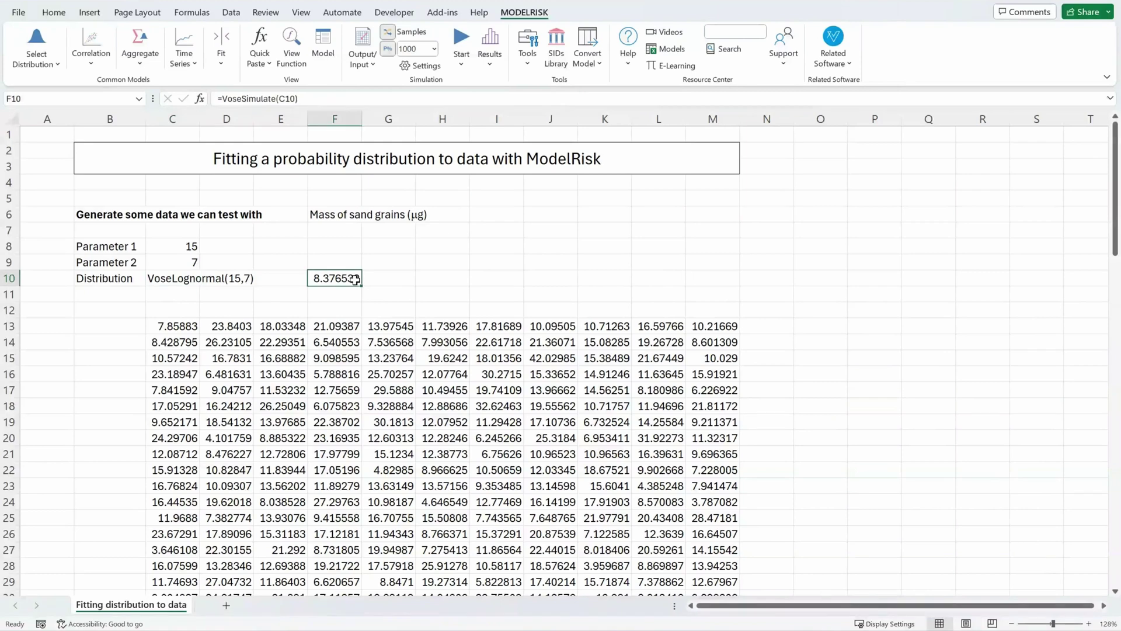
key(Delete)
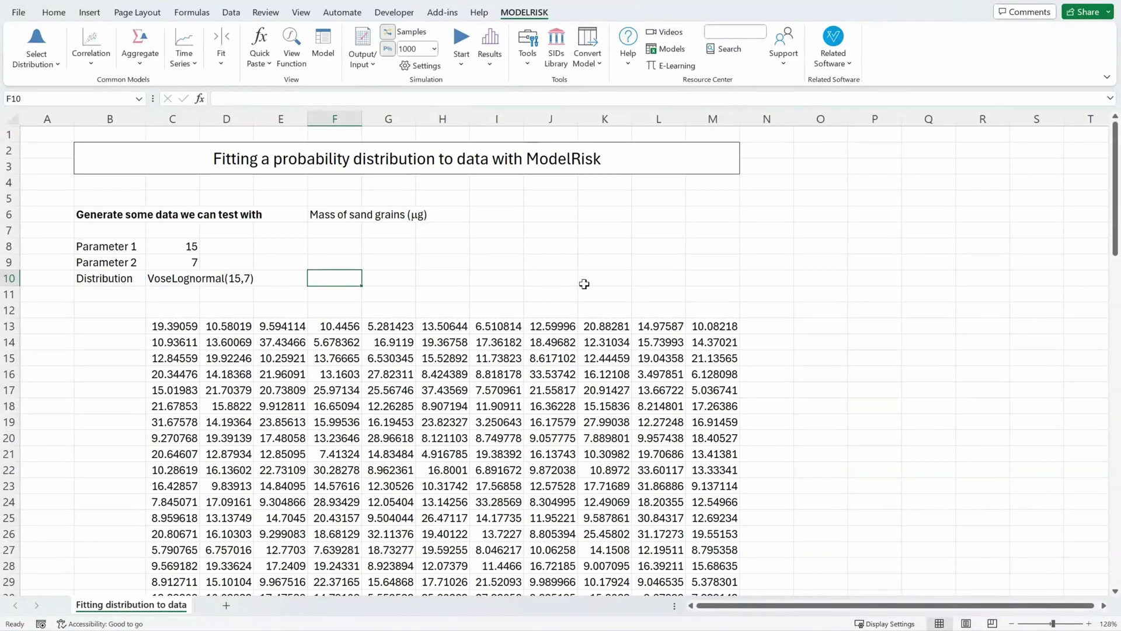
- Start a Distribution Fit on the generated data in C13:M19
drag(180, 326, 713, 423)
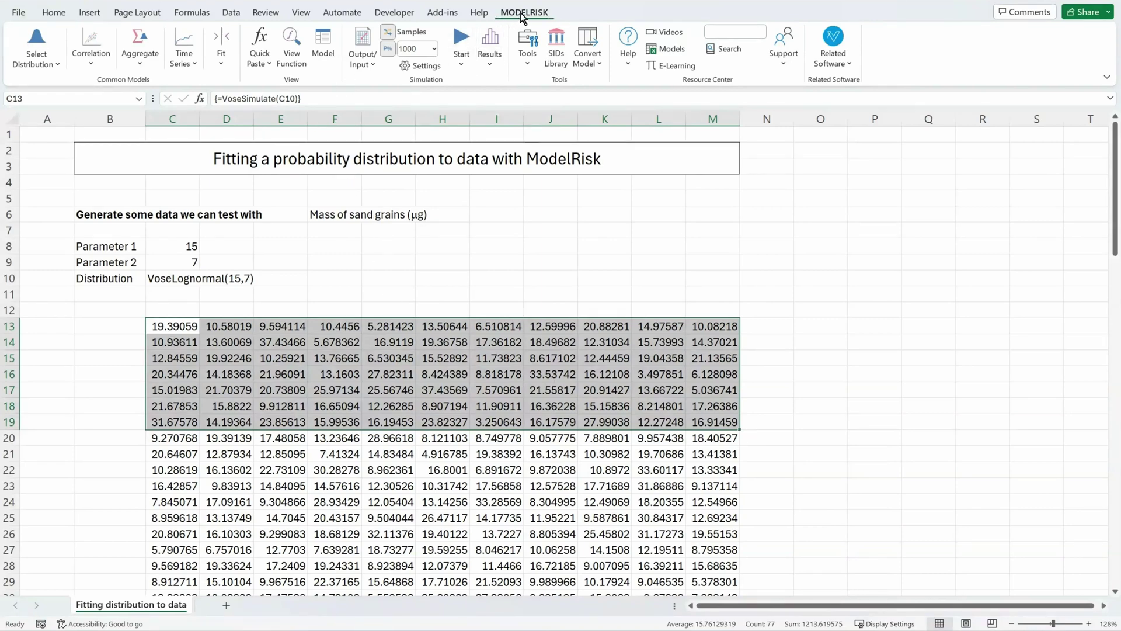
click(222, 64)
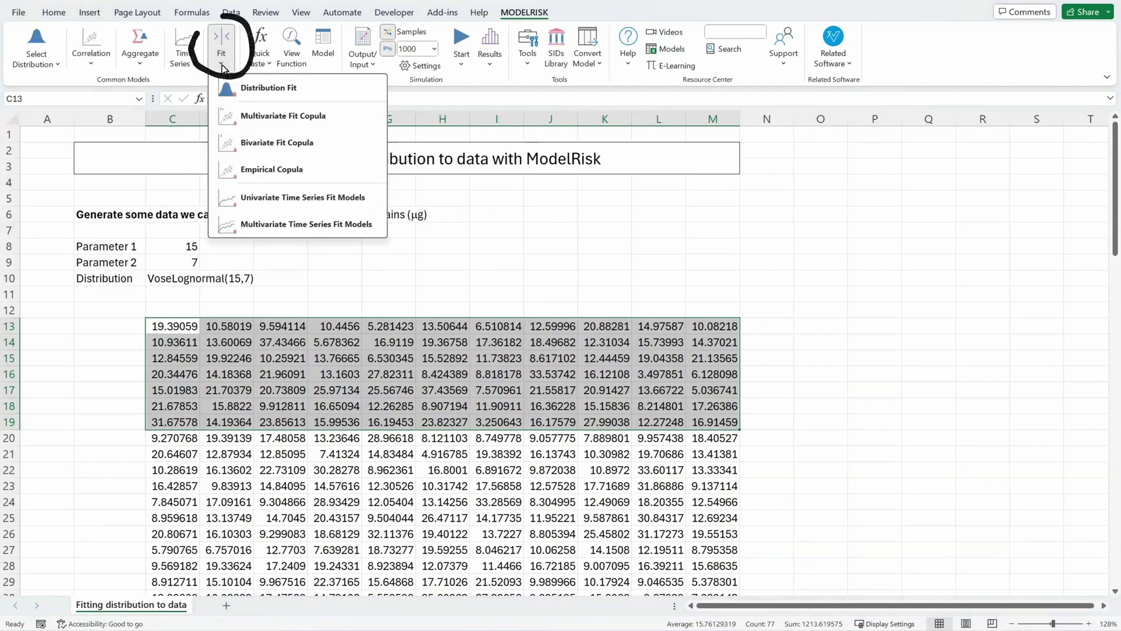
click(290, 91)
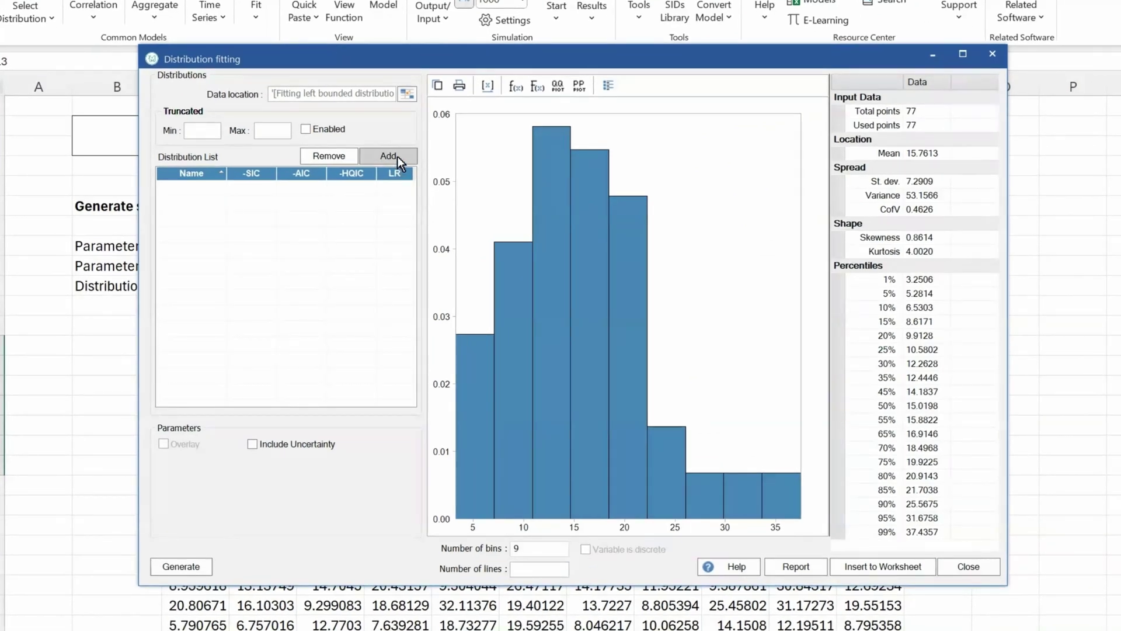
- Open the distribution selection for the fit and show only the left bounded distributions
click(389, 156)
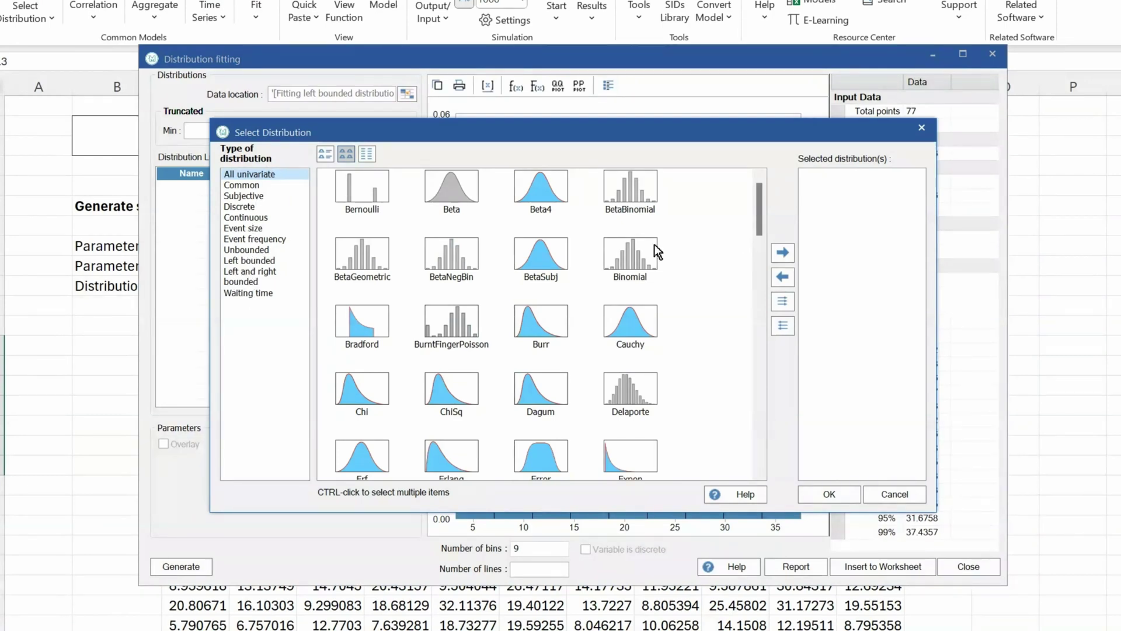
mouse_move(757, 207)
mouse_down()
mouse_move(763, 350)
mouse_move(762, 251)
mouse_move(776, 218)
mouse_move(762, 198)
mouse_up()
click(262, 261)
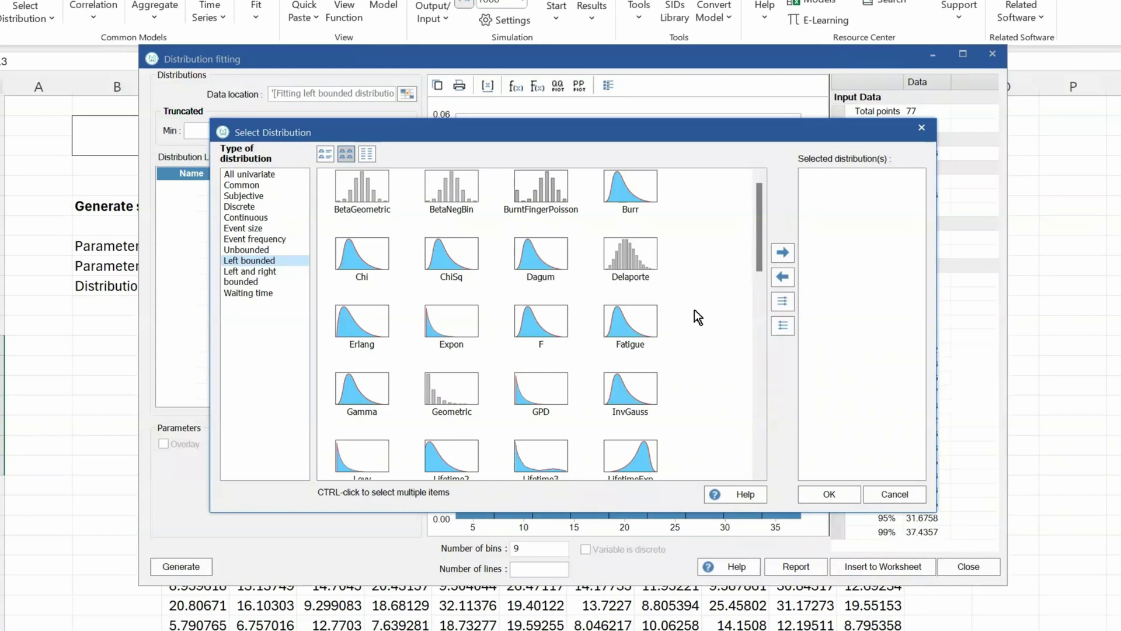
- Try adding all fittable left bounded distributions to the selection, and clear the selection again
click(784, 302)
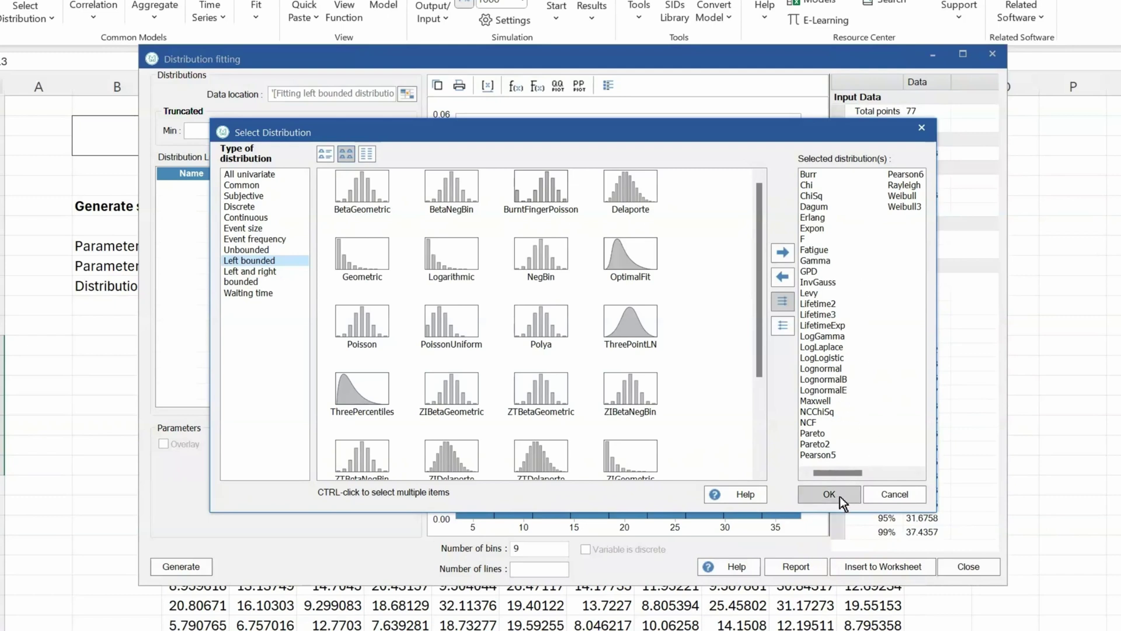
click(787, 325)
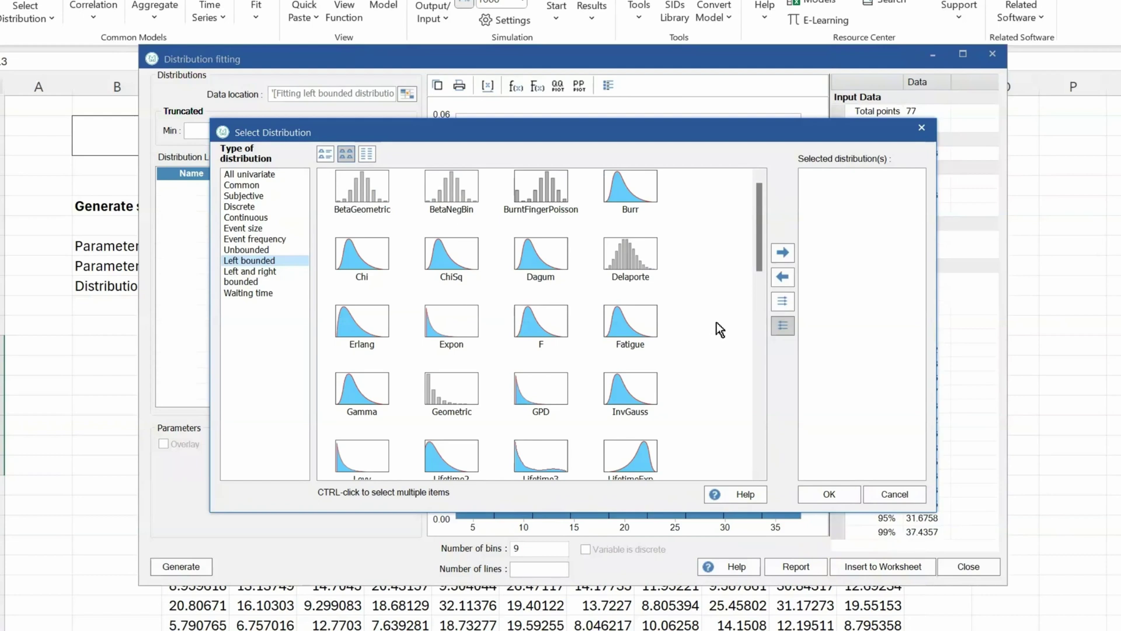
- Select the Fatigue, Gamma, LogGamma and Lognormal distributions and fit them to the data
scroll(716, 322, down, 2)
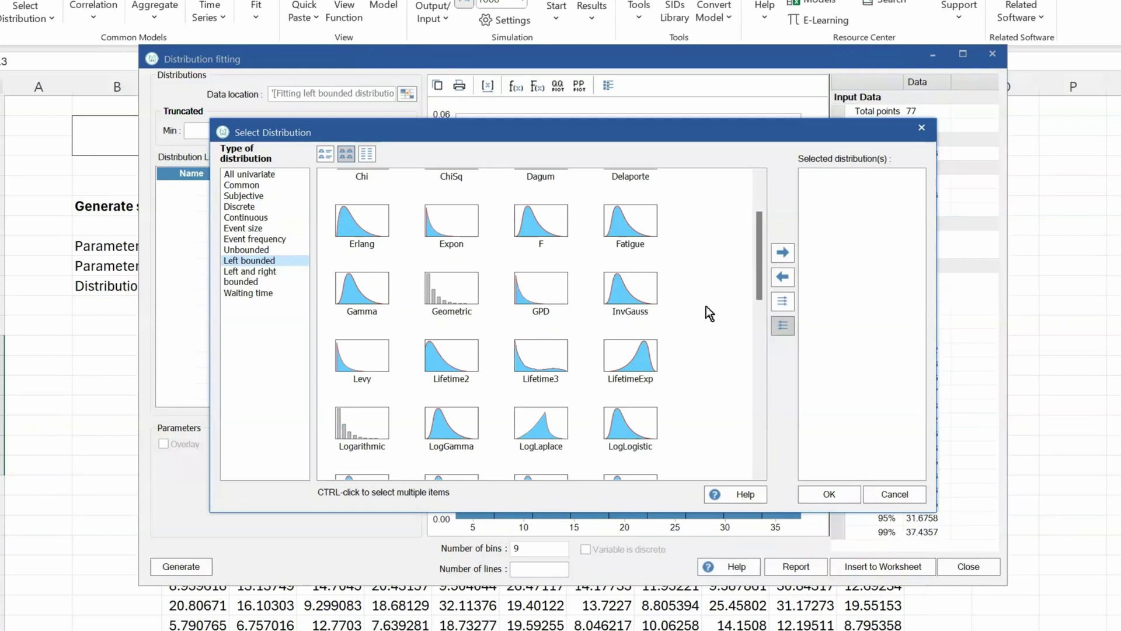
double_click(639, 232)
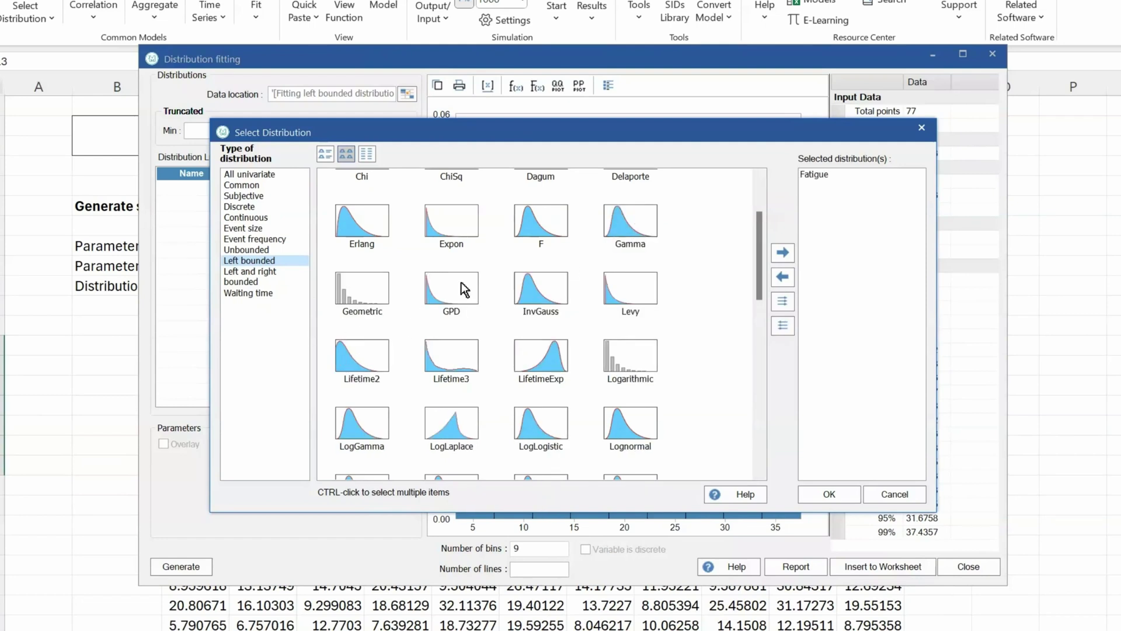
double_click(630, 224)
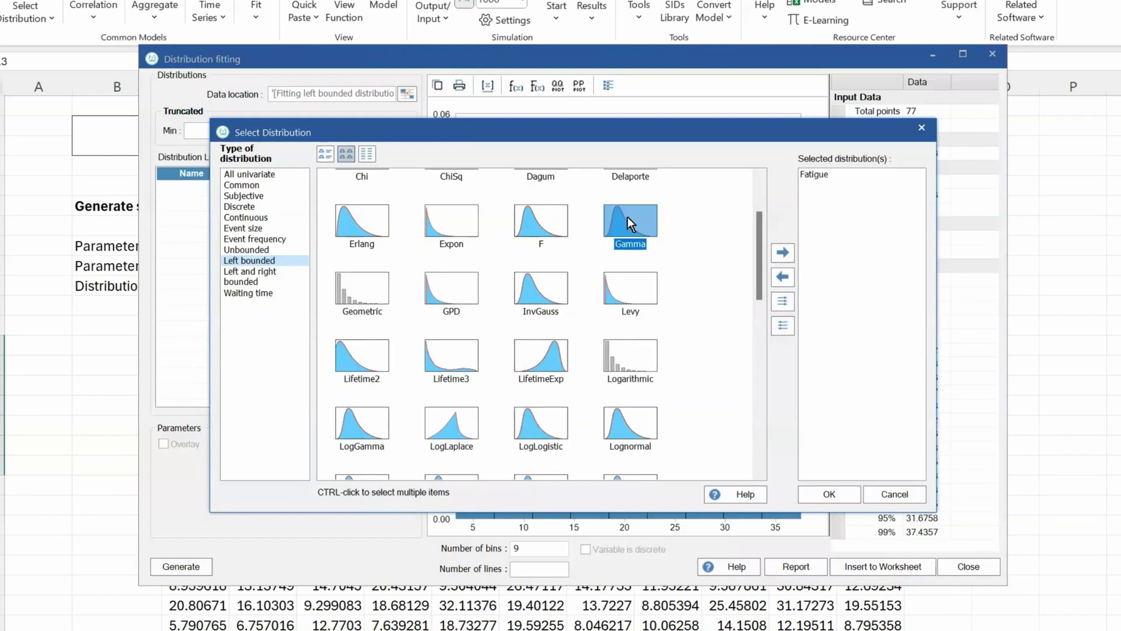
click(622, 366)
double_click(622, 366)
scroll(711, 372, down, 2)
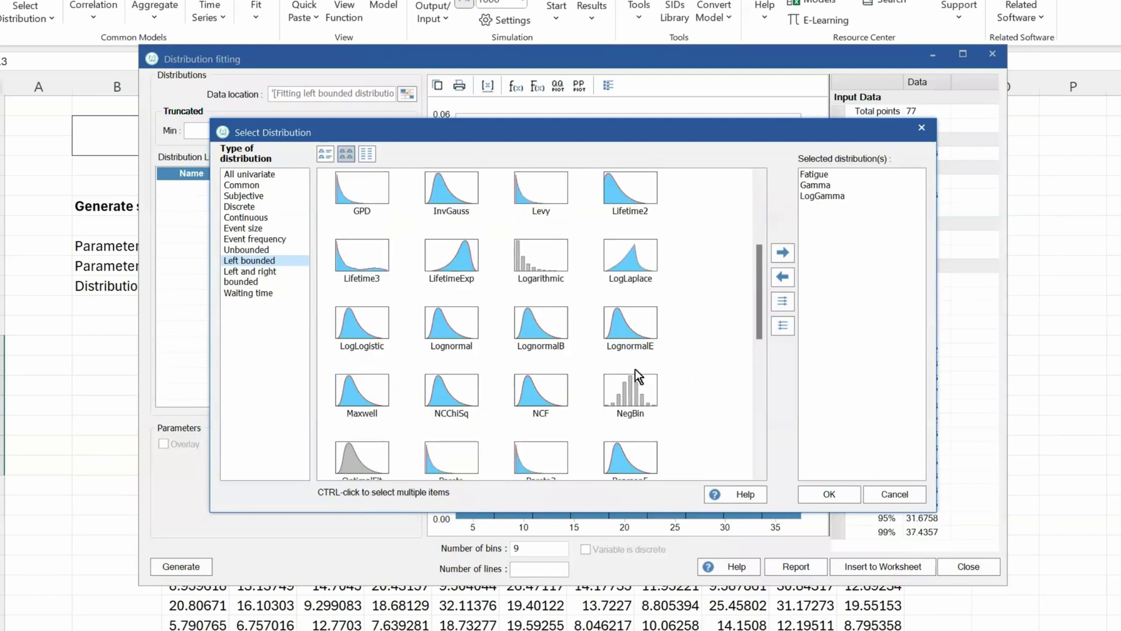
double_click(456, 328)
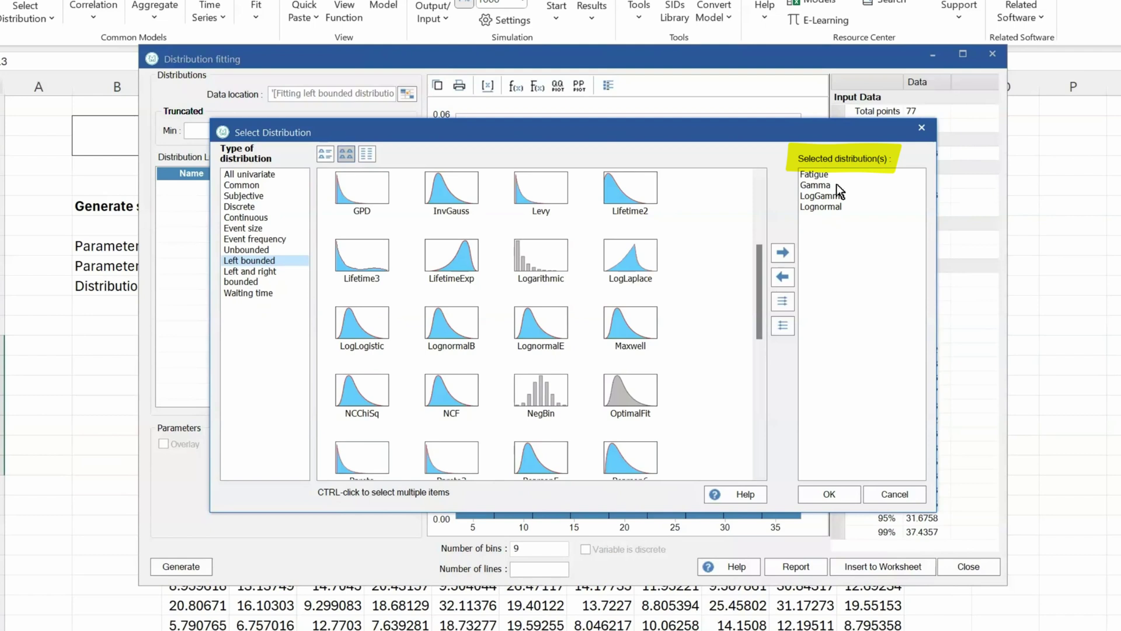
click(839, 496)
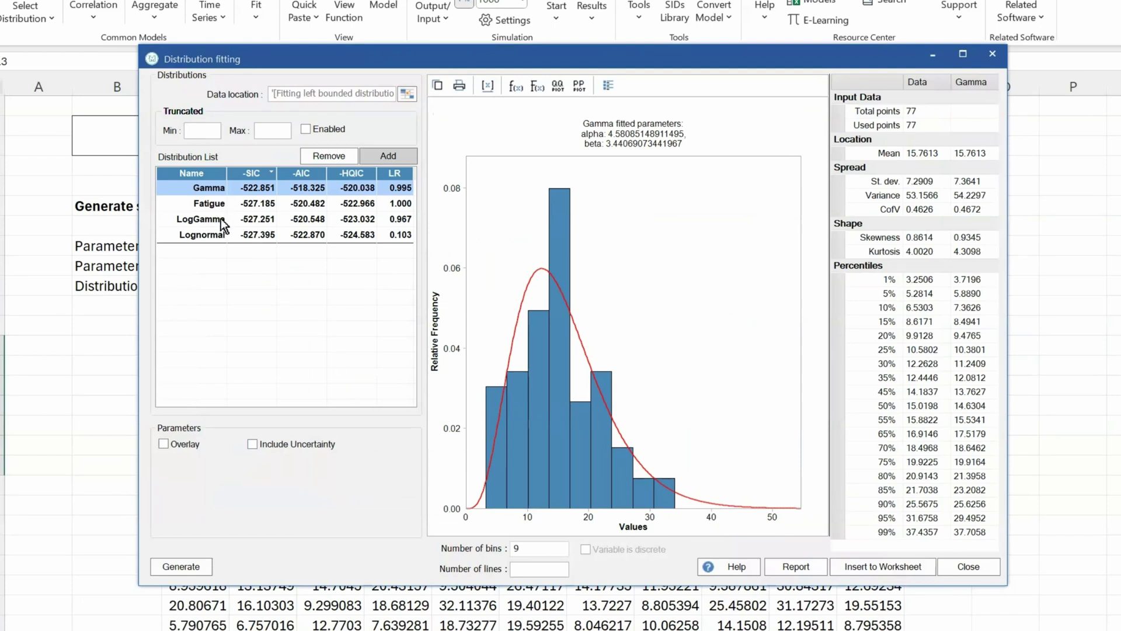
- Compare the Gamma, Fatigue, LogGamma and Lognormal fits by their plotted curves, fitted parameters, information criteria and statistics
click(215, 203)
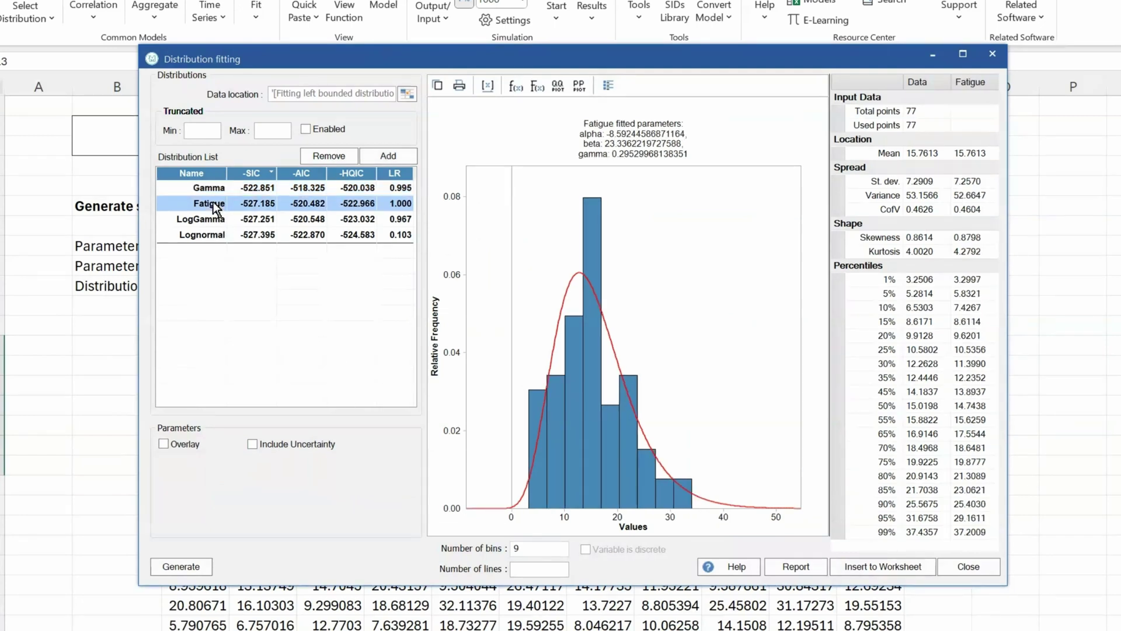
click(207, 220)
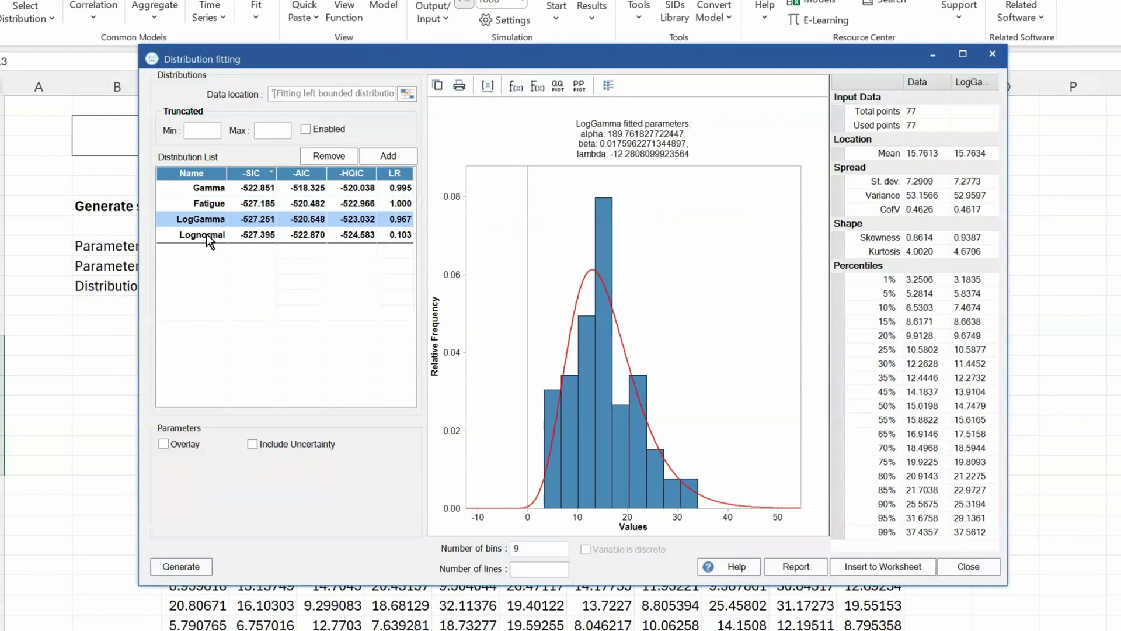
click(206, 235)
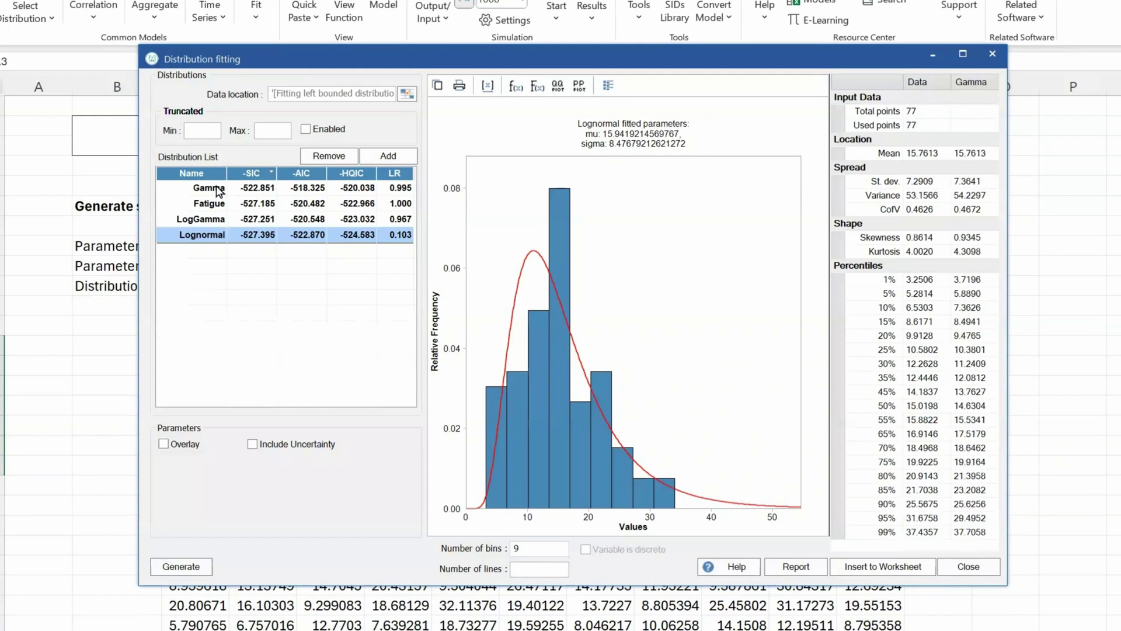
click(218, 190)
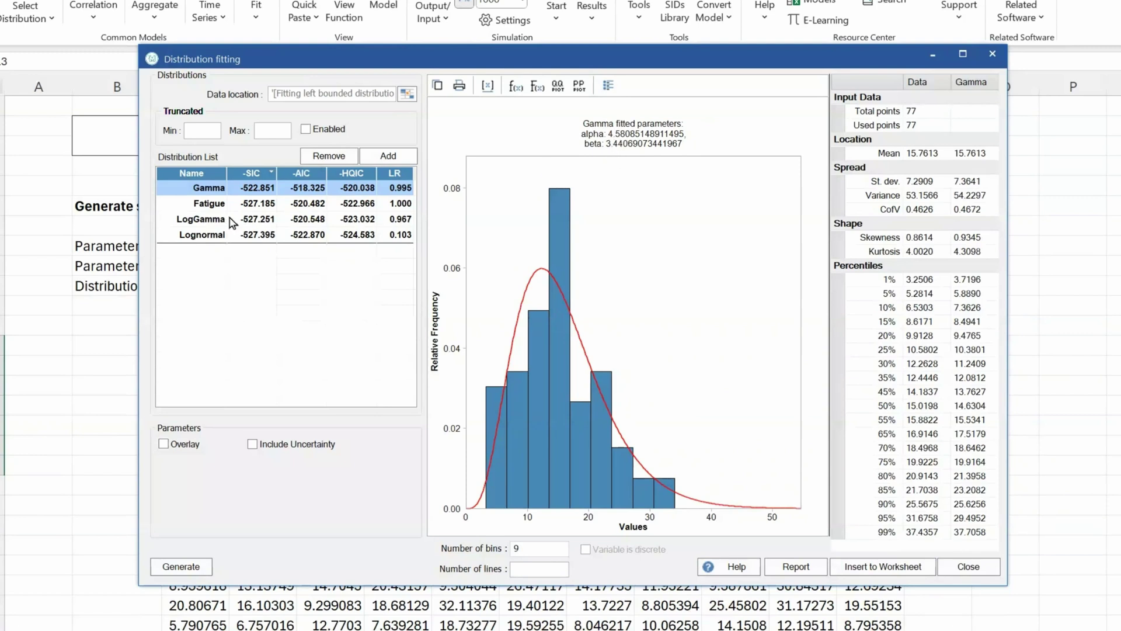
click(215, 206)
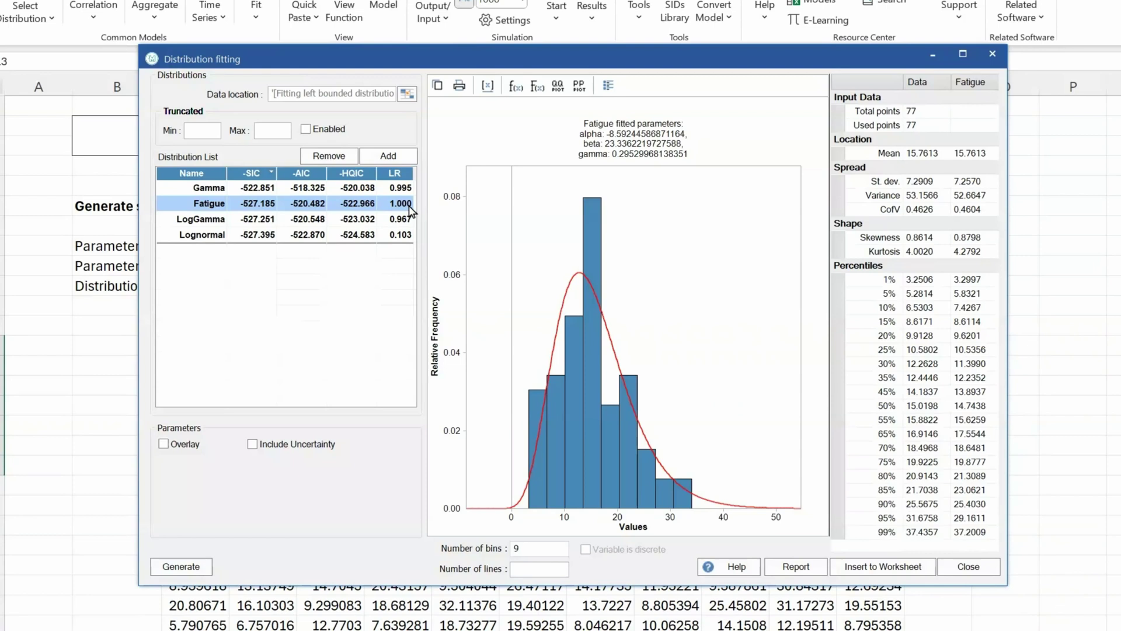
click(214, 190)
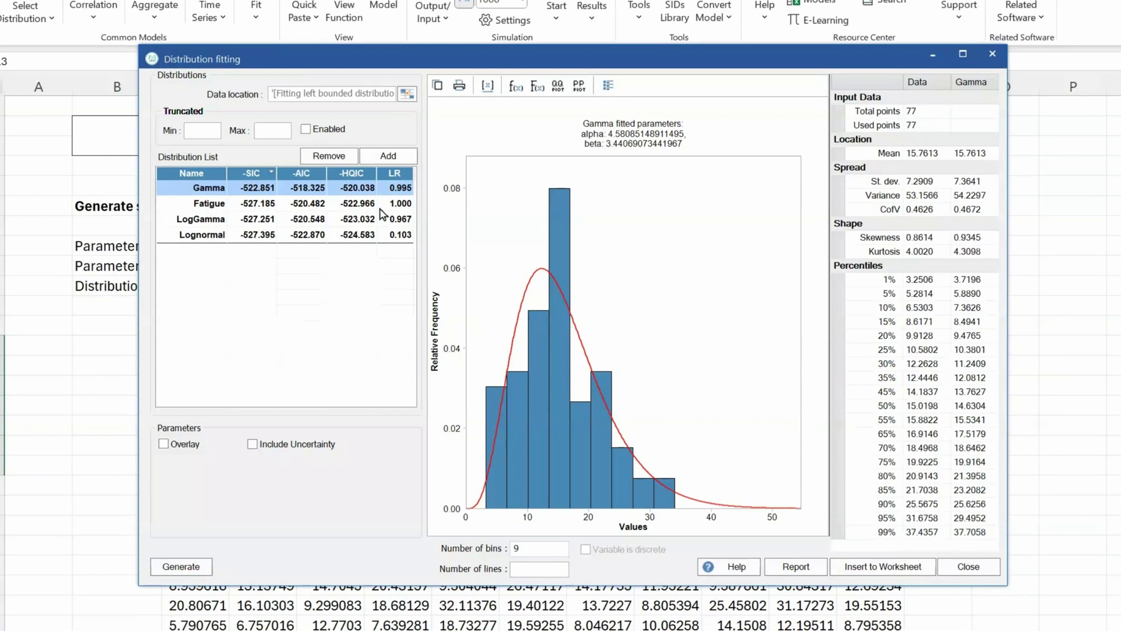
click(217, 206)
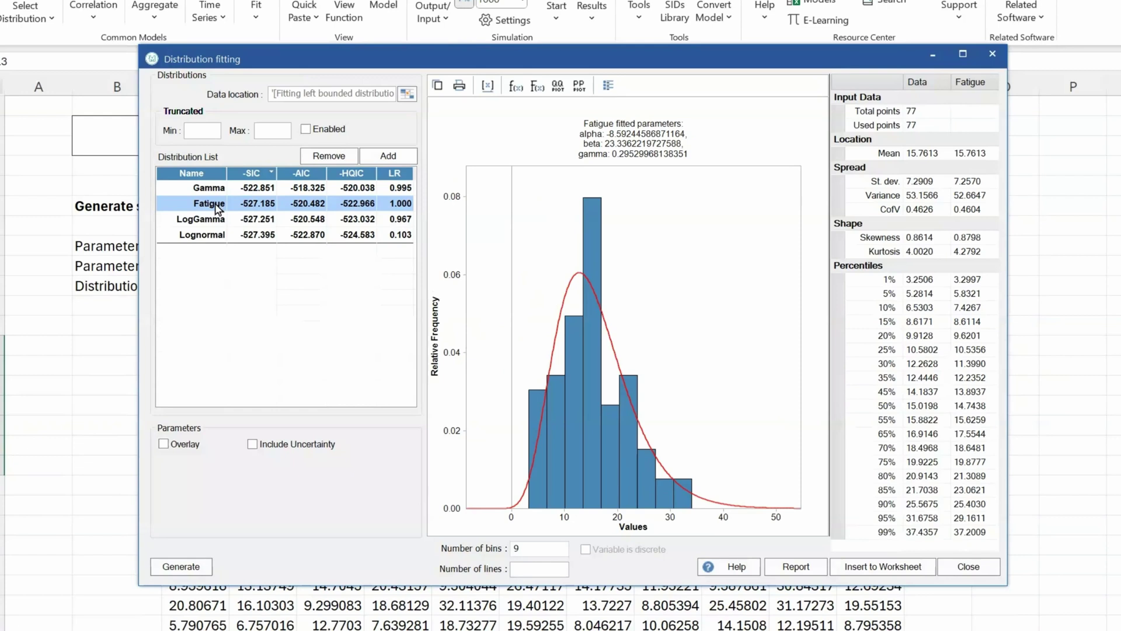
click(209, 191)
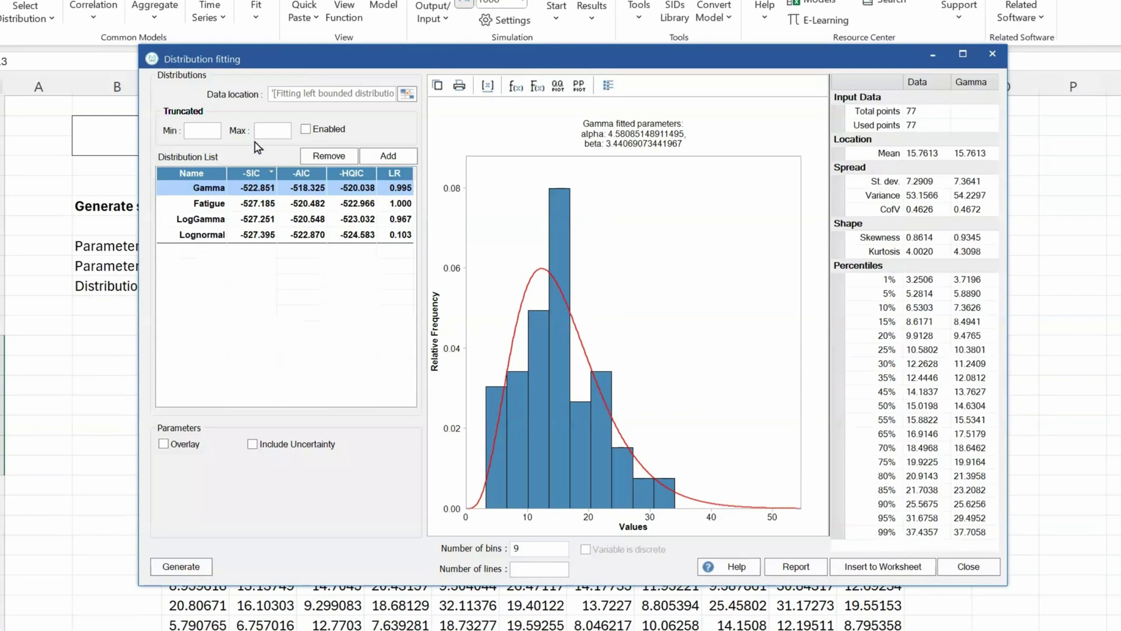
- Show the Lognormal fit as a cumulative plot with uncertainty included and 25 lines
drag(308, 66, 405, 62)
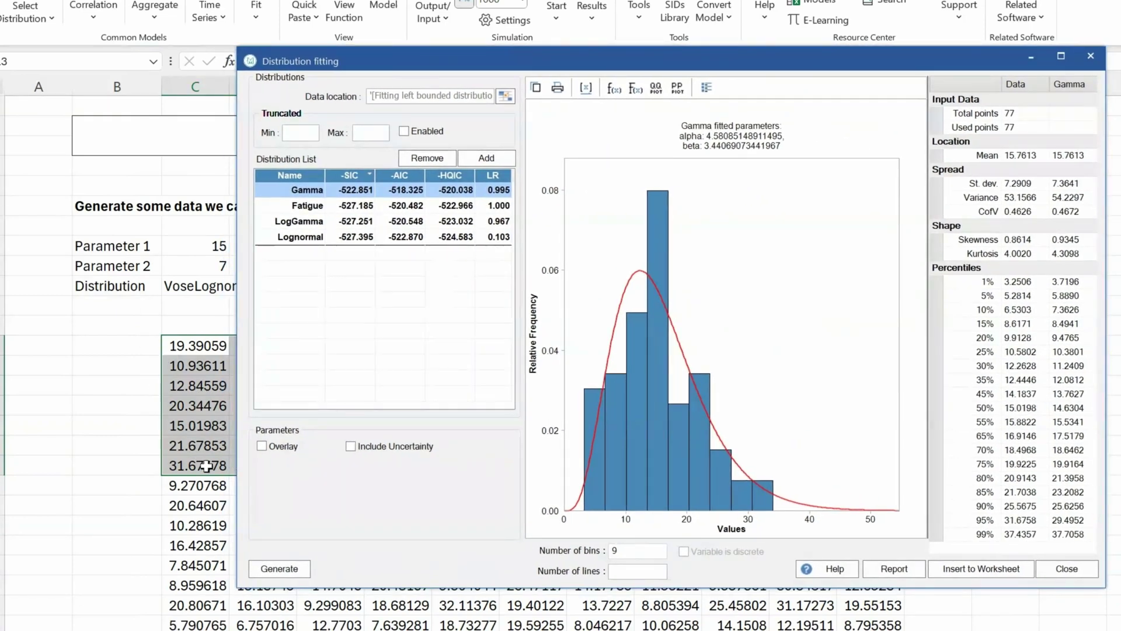
click(302, 234)
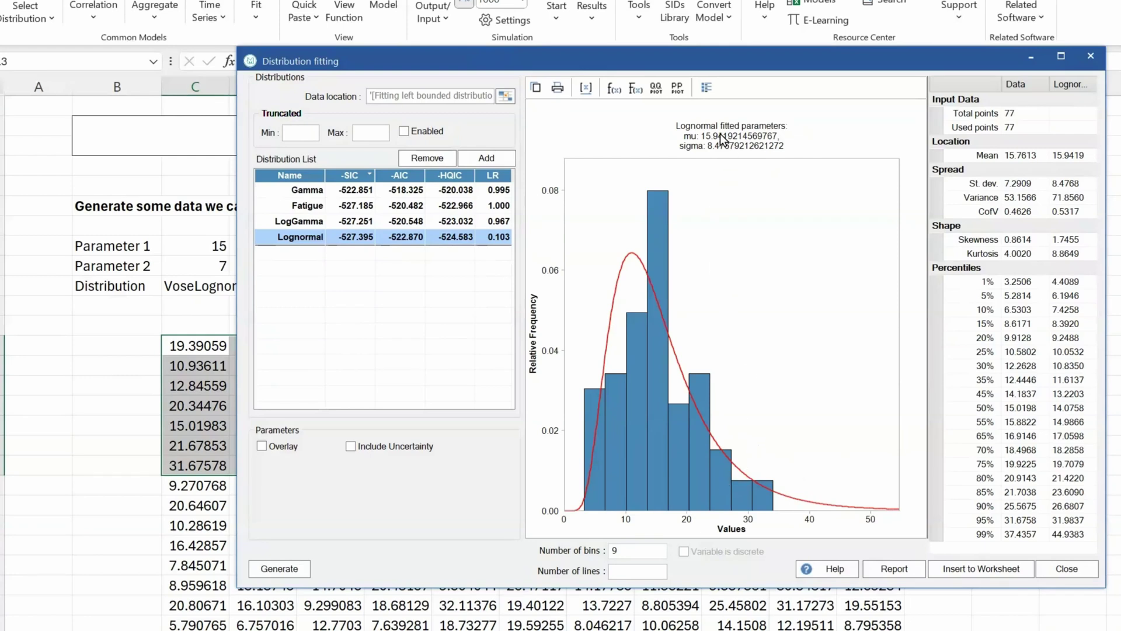
click(350, 447)
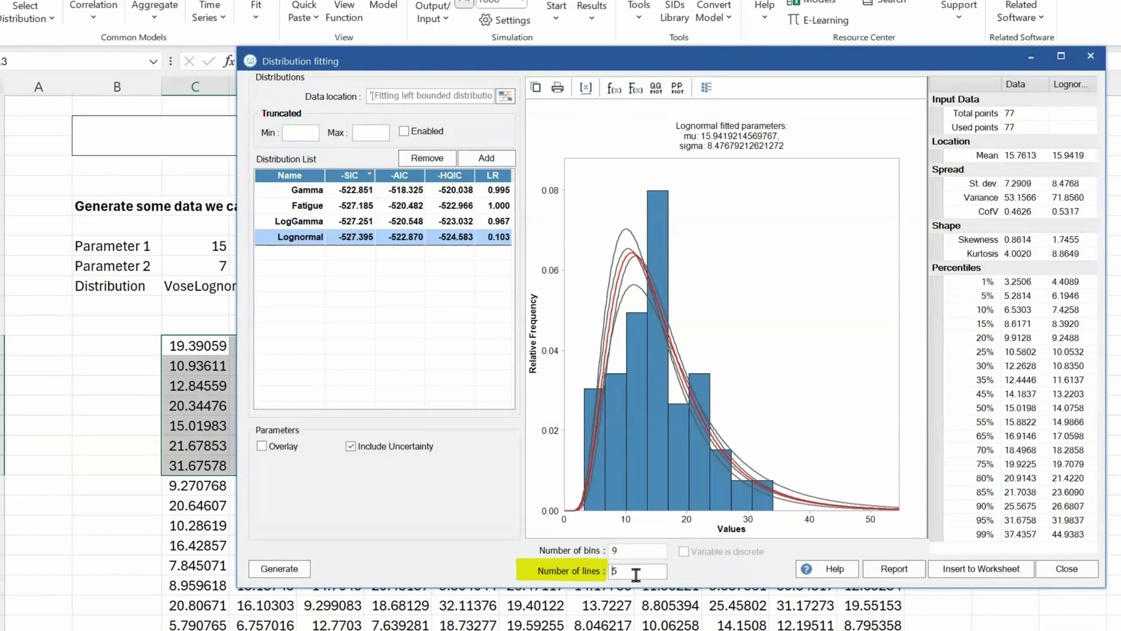
key(Return)
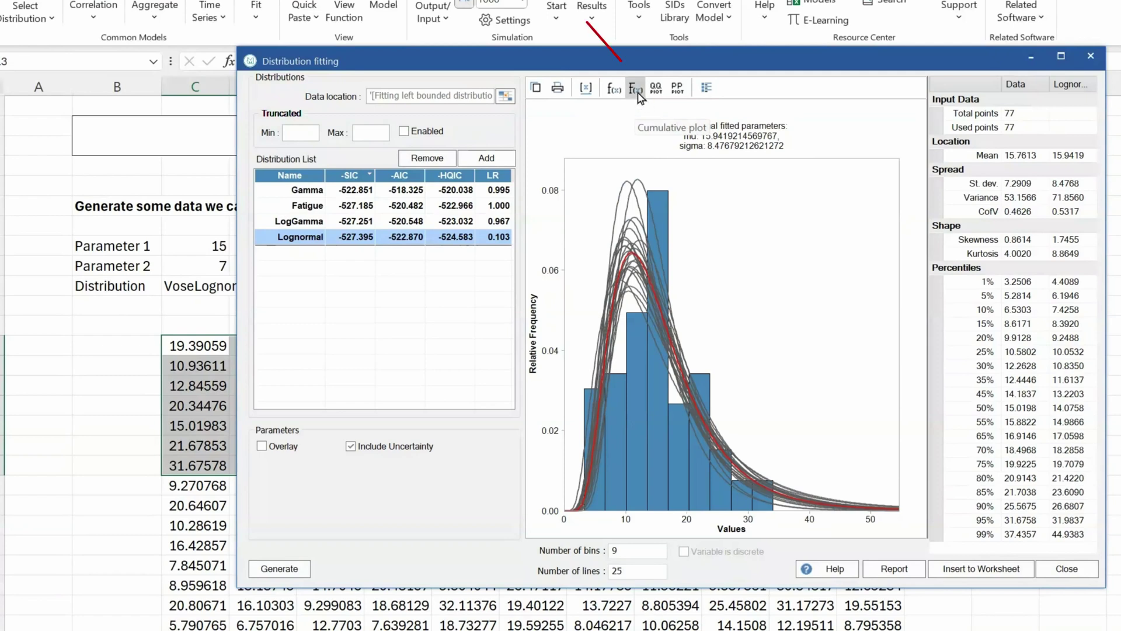
click(635, 89)
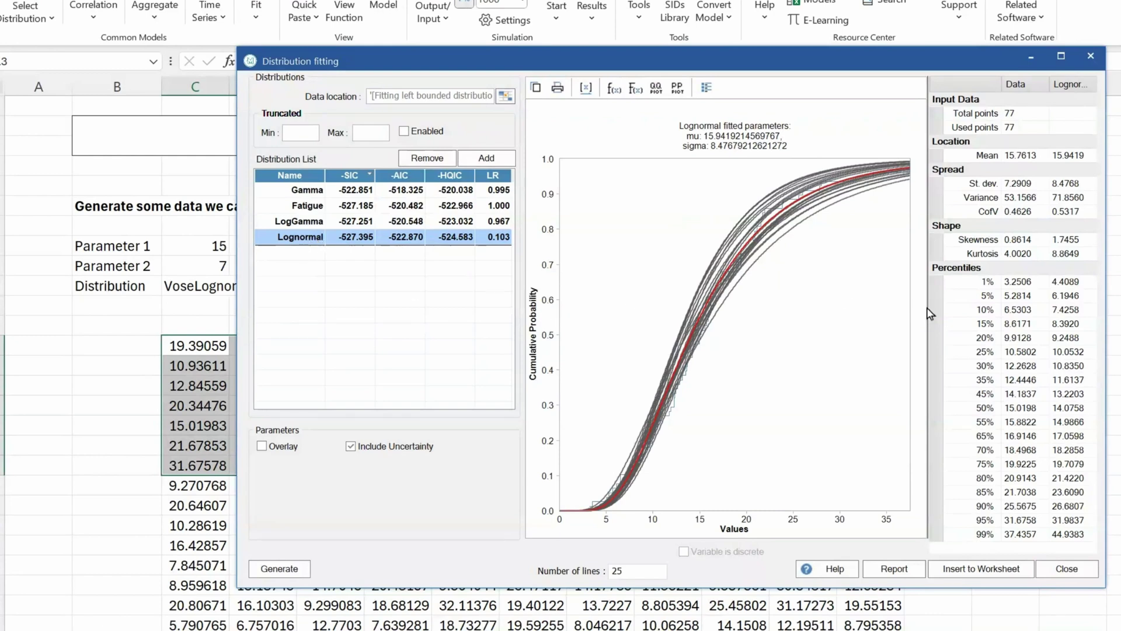
- Insert the Lognormal fit's estimated parameters into the worksheet at F8:G9 and close the distribution fitting window
click(981, 570)
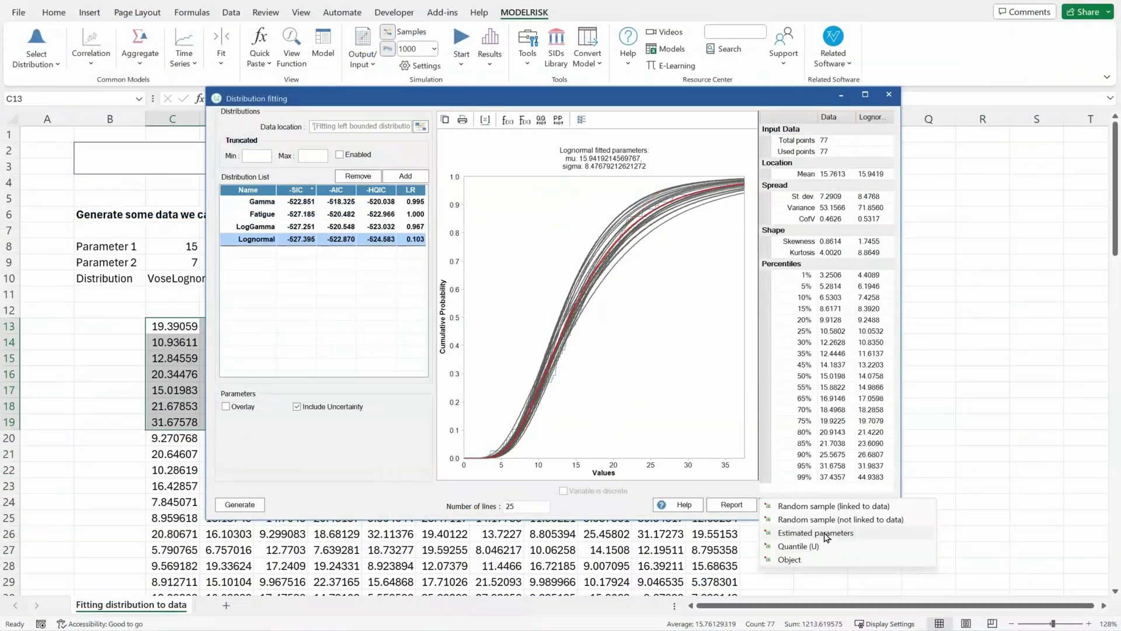
click(881, 577)
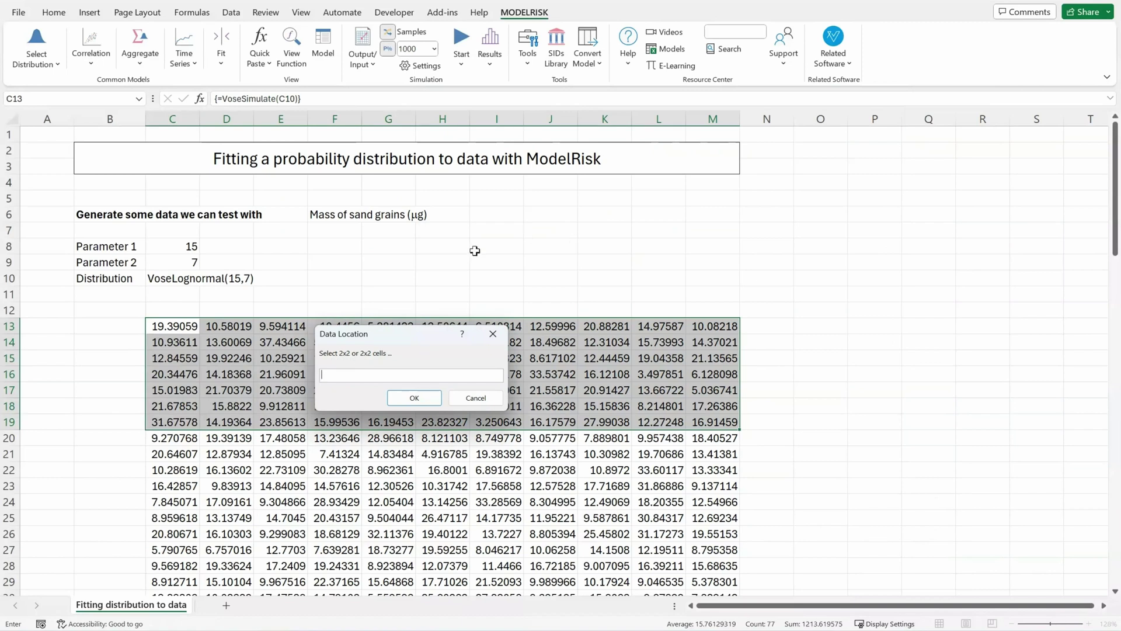
drag(327, 243, 391, 269)
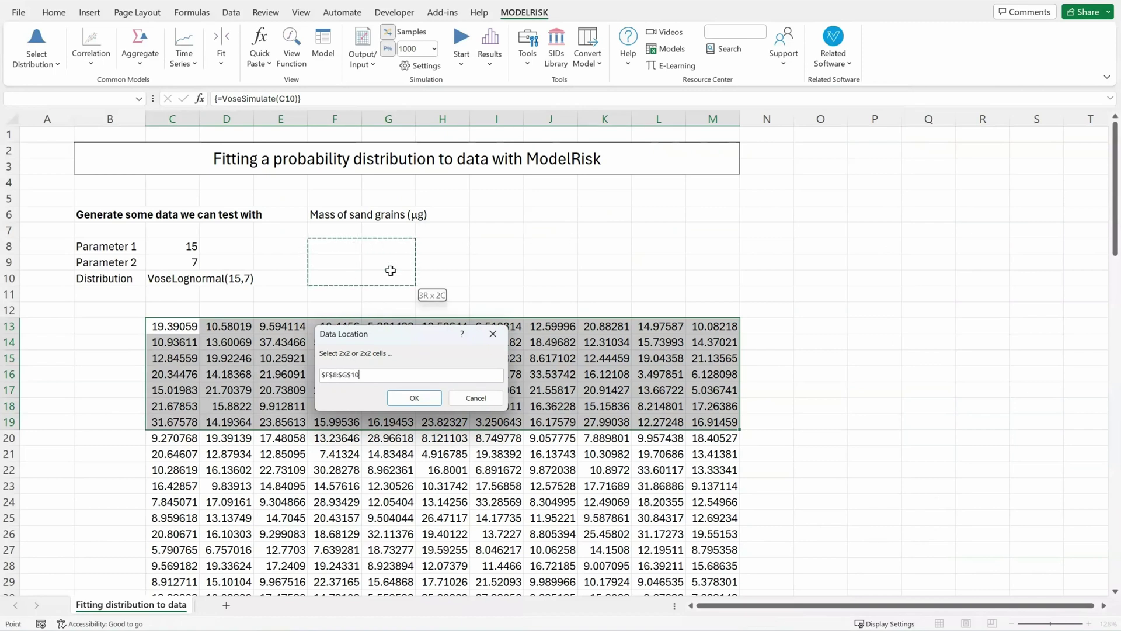
click(414, 400)
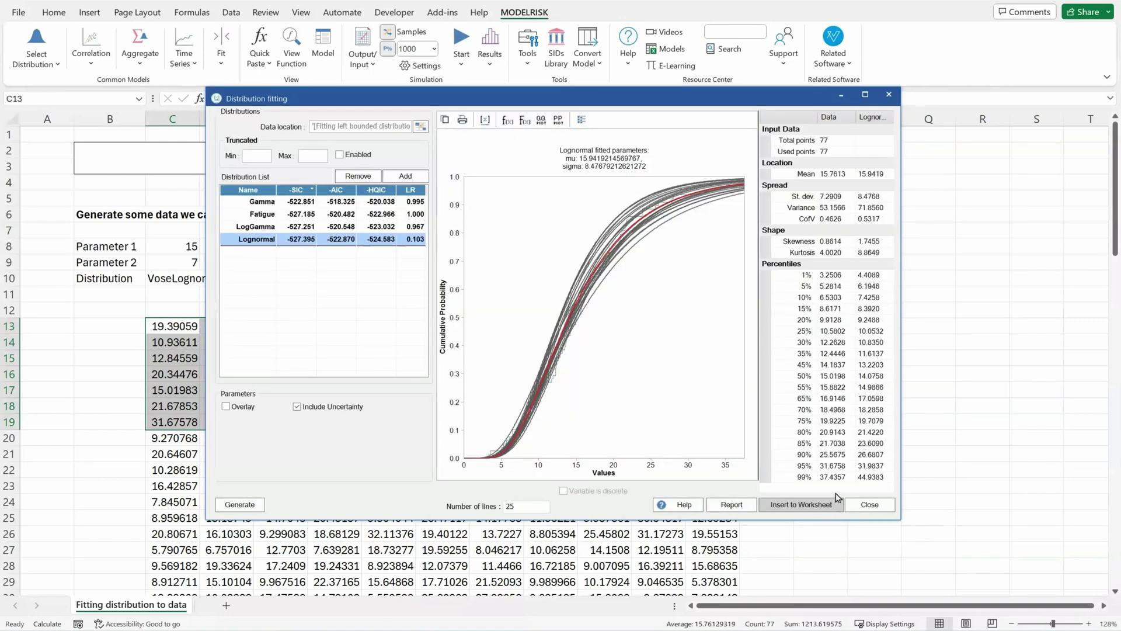
click(869, 504)
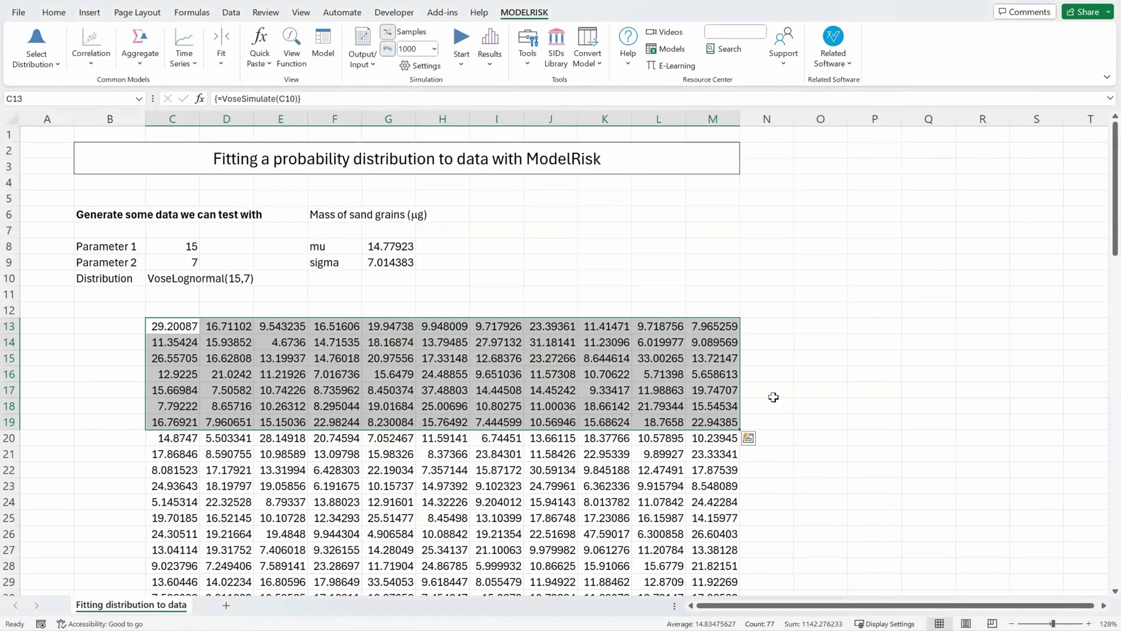
- Examine the inserted parameter labels and the fit formula in G8:G9, including the data range it references
click(331, 247)
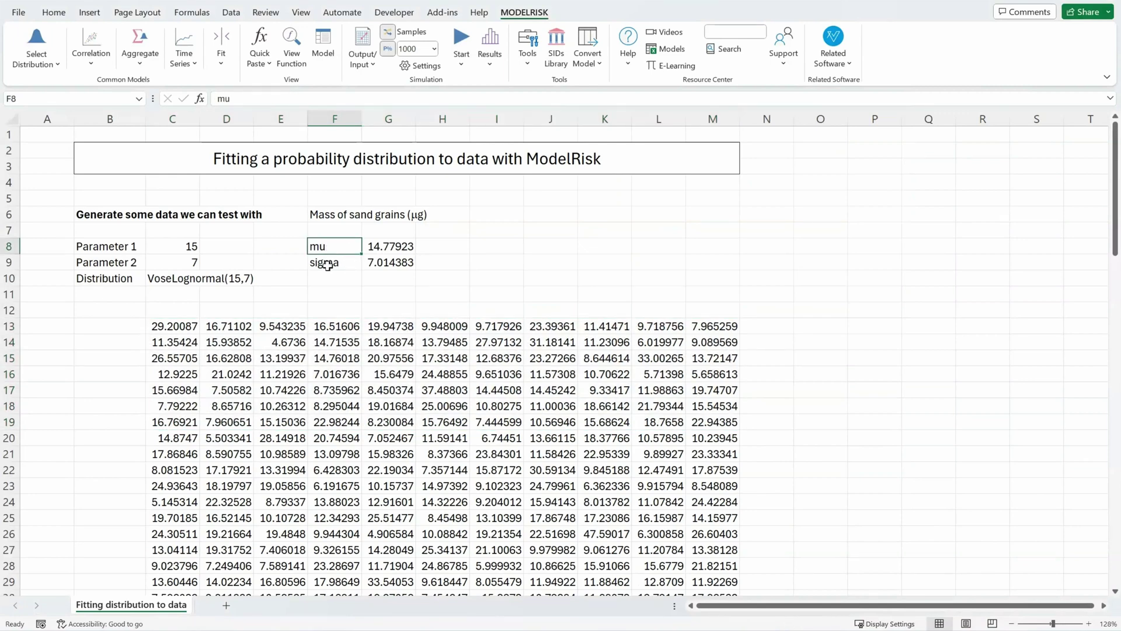
drag(390, 246, 390, 263)
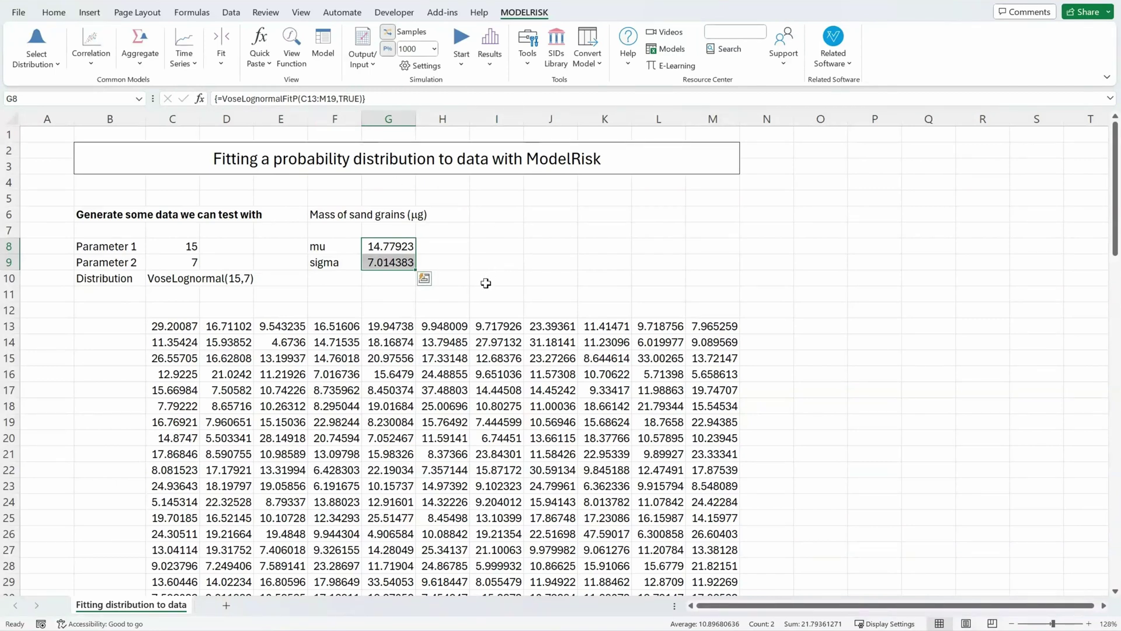
key(F2)
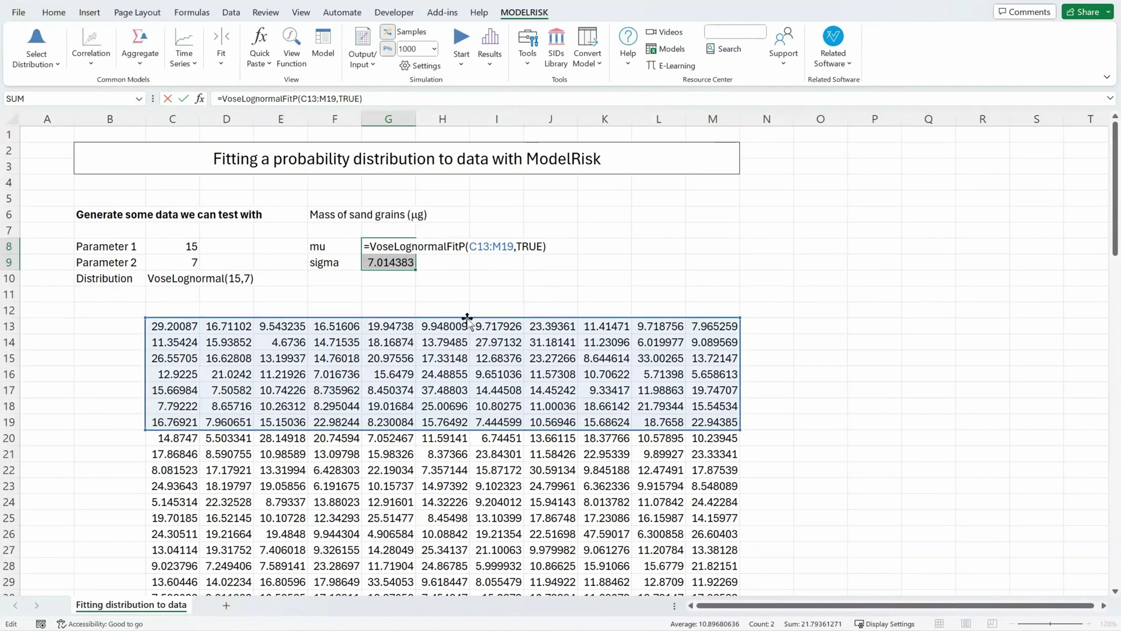
click(470, 285)
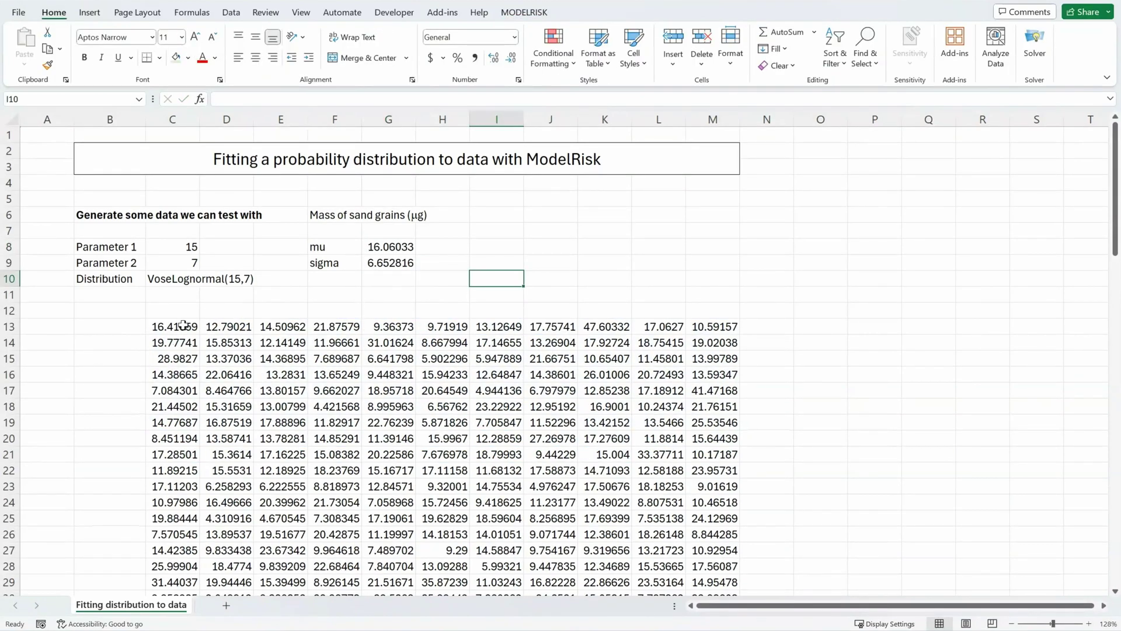
- Replace the simulated data formulas in C13:M98 with their static values
click(184, 326)
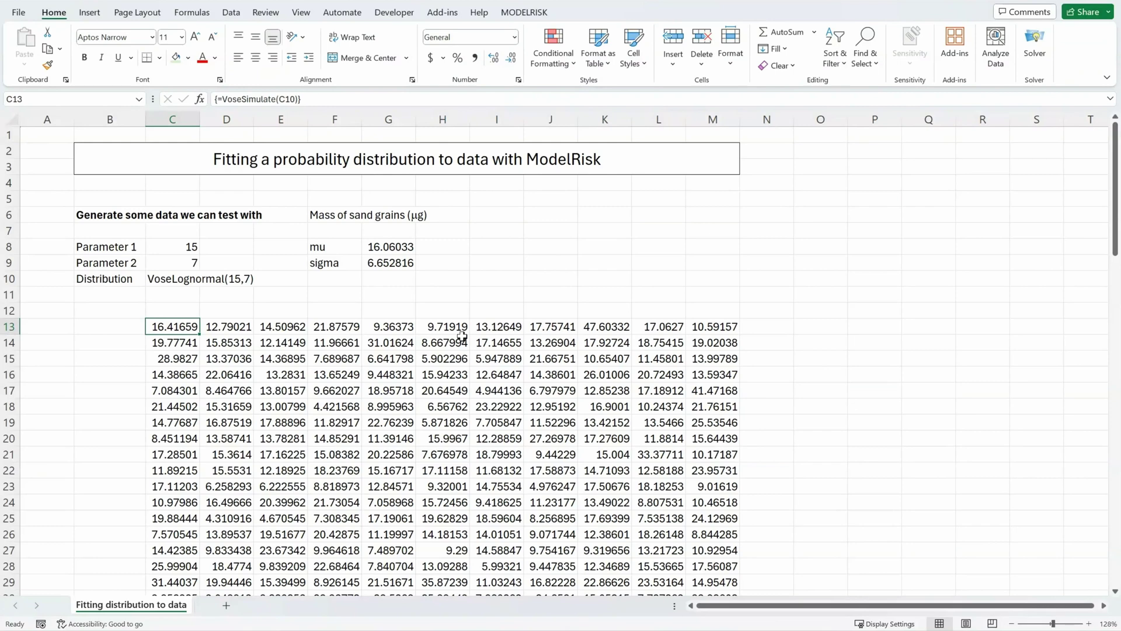
key(ctrl+shift+Down)
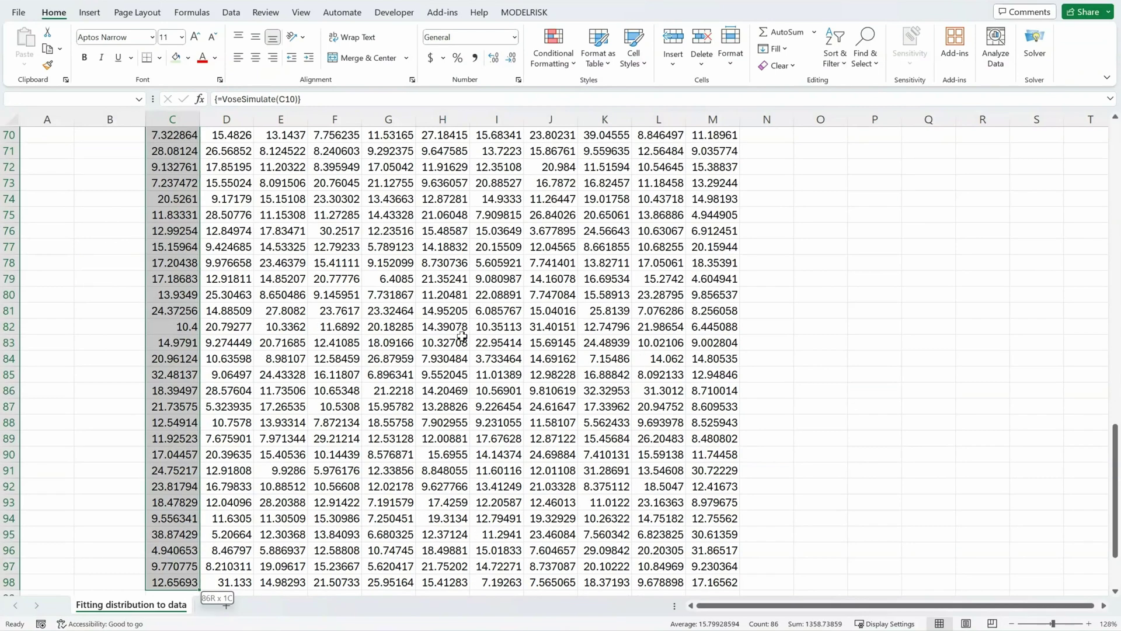
key(shift+Right)
key(shift+Right)
key(shift+Right)
key(shift+Right)
key(shift+Right)
key(shift+Right)
key(shift+Right)
key(shift+Right)
key(shift+Right)
key(shift+Right)
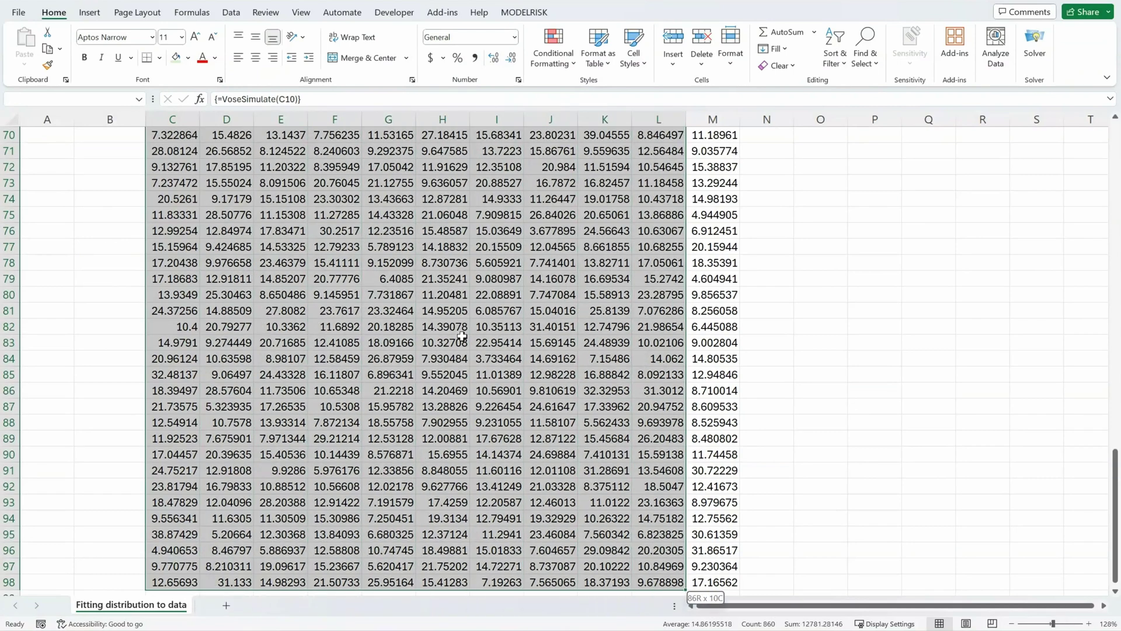
key(ctrl+c)
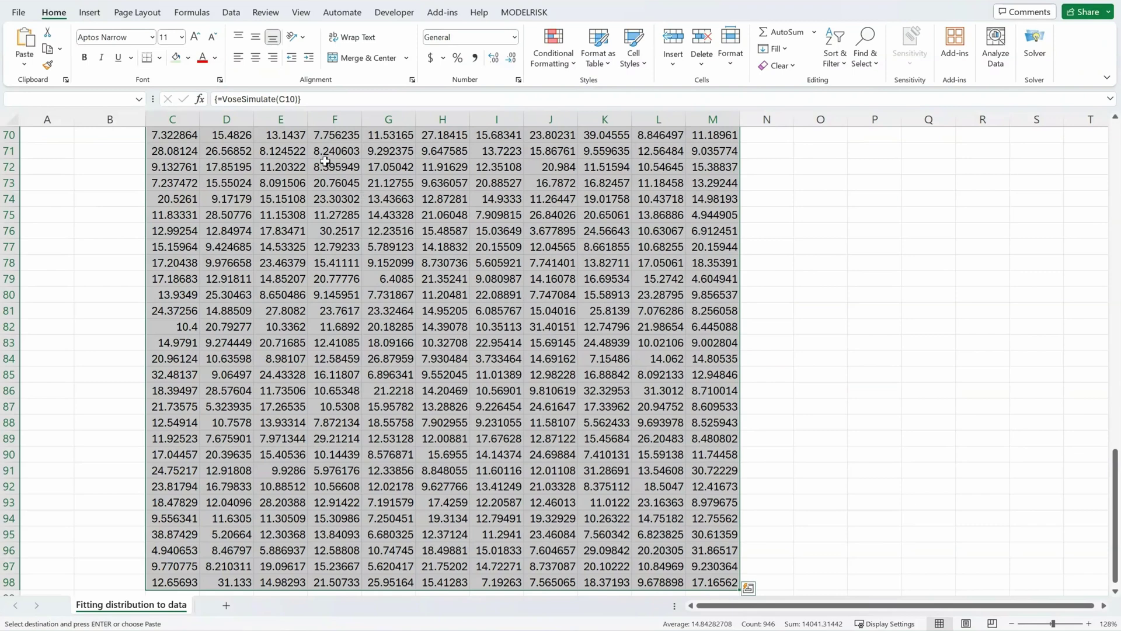
click(23, 67)
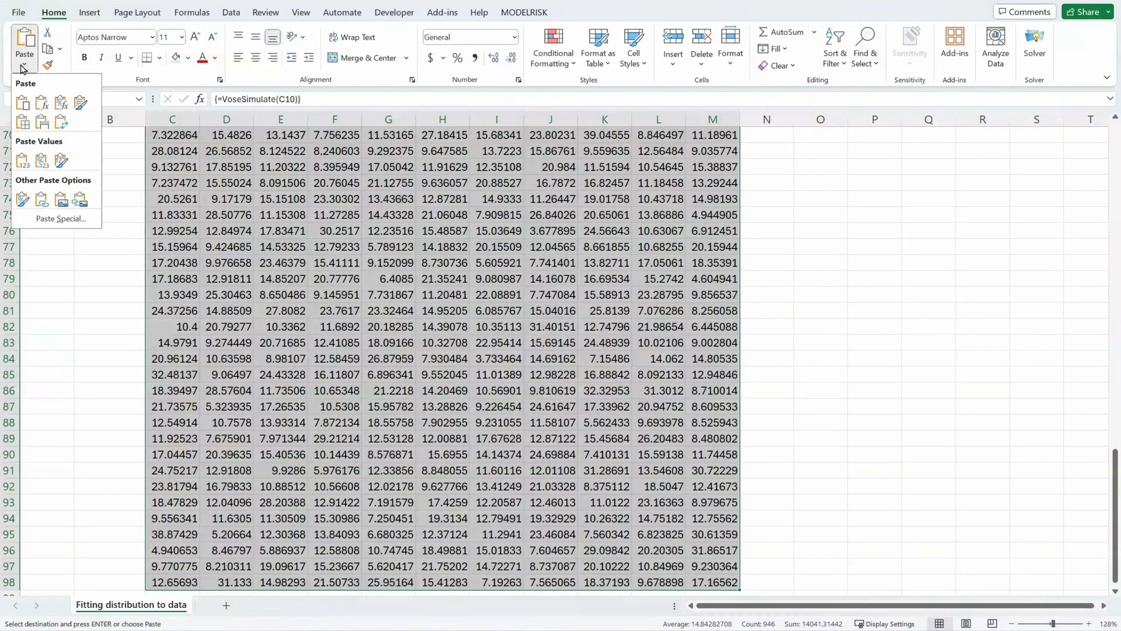
click(21, 162)
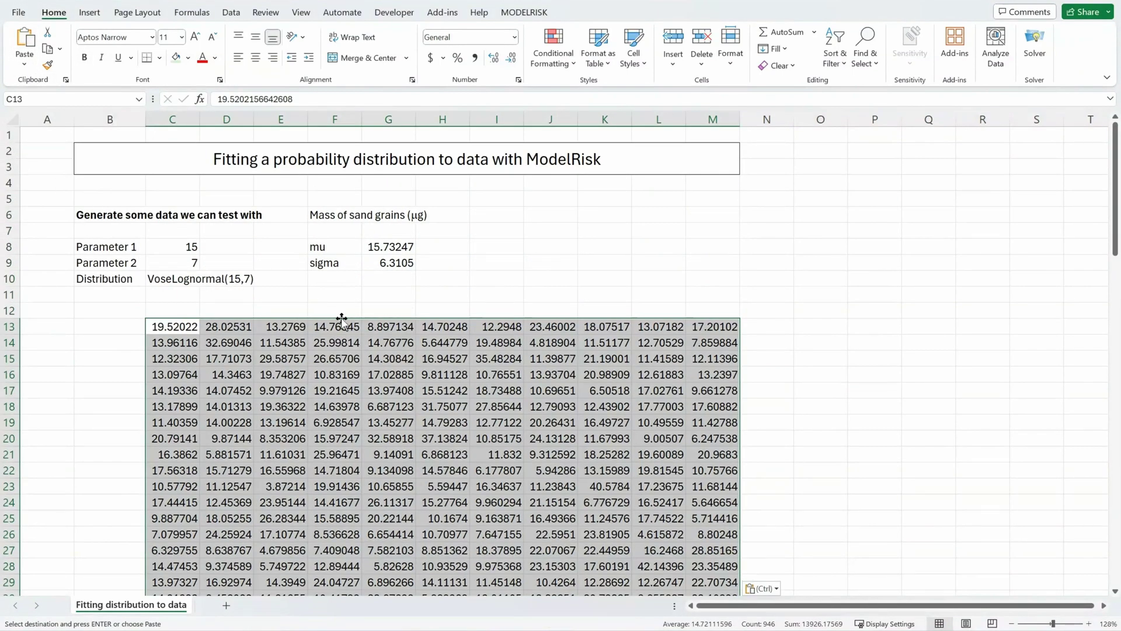
key(Escape)
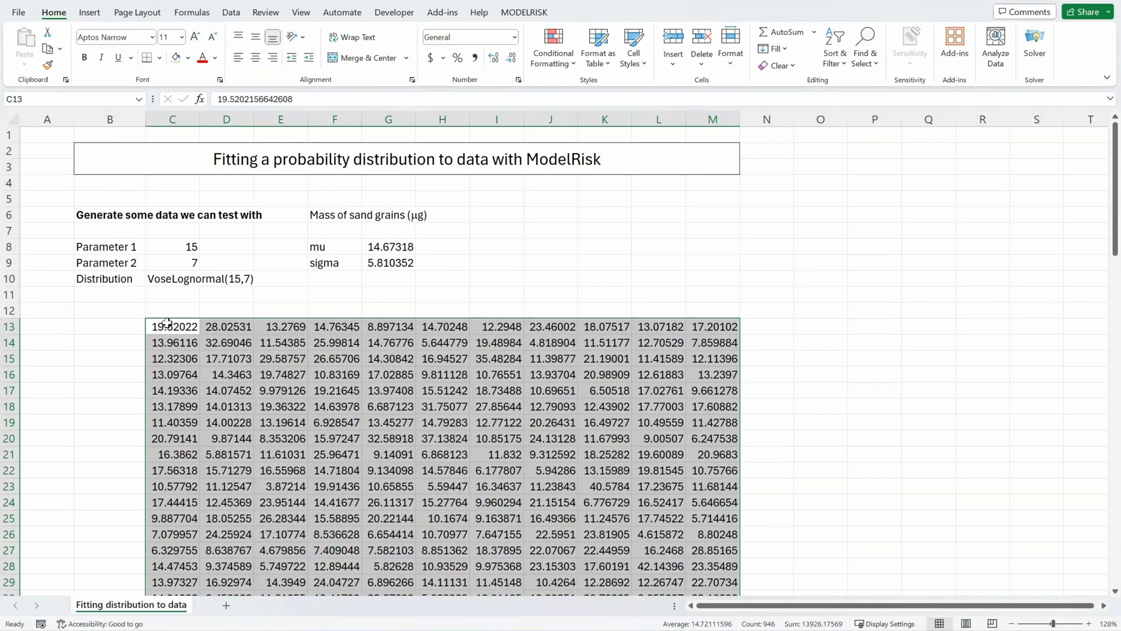
- Examine the upper rows of the data in C13:J19 and the fitted parameter formula in G8:G9
click(192, 328)
drag(192, 328, 552, 423)
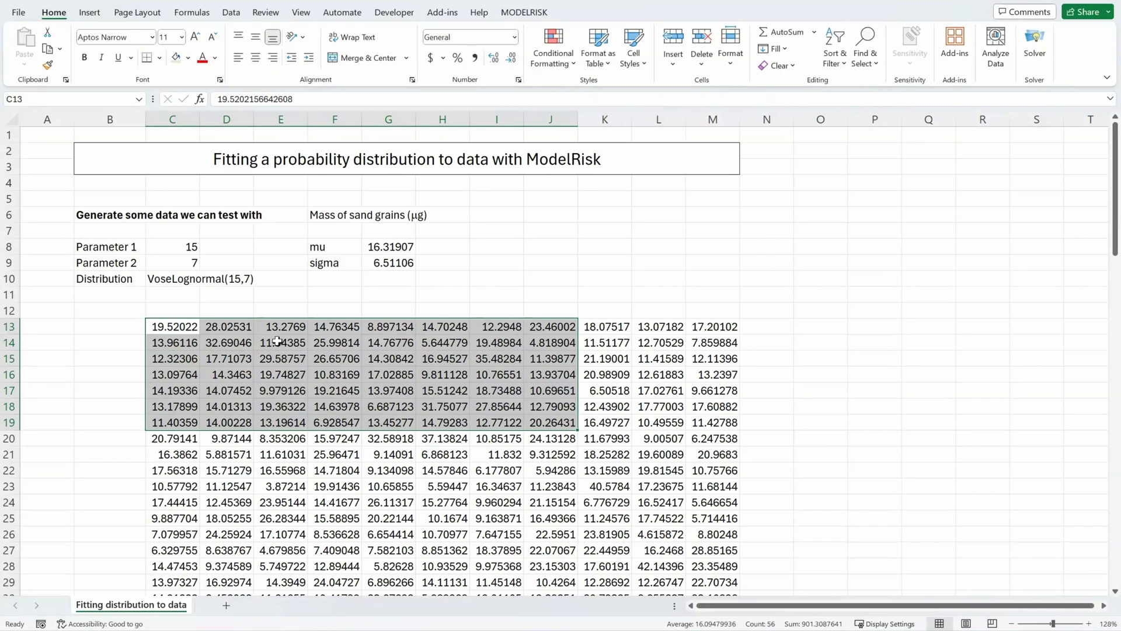
drag(391, 250, 391, 262)
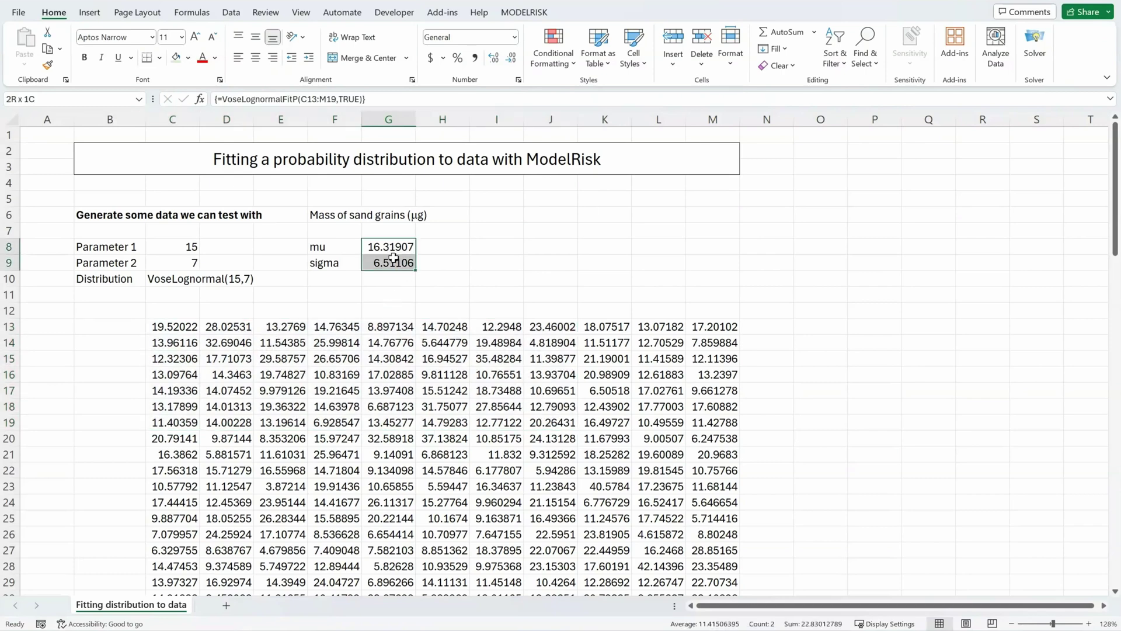
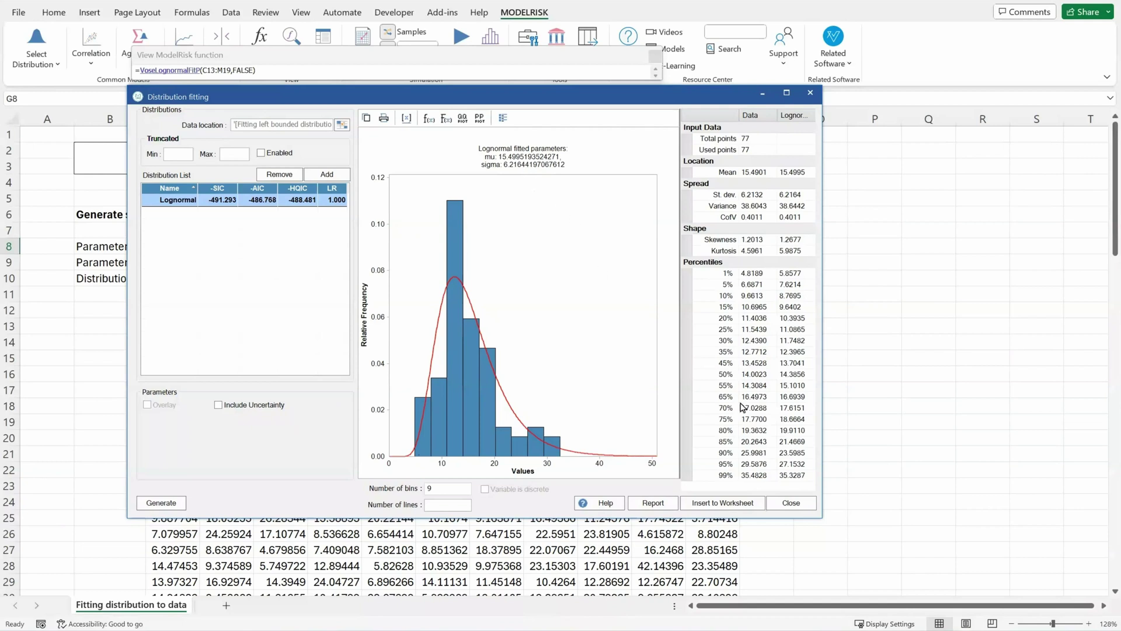
- Insert a random sample linked to the data from the Lognormal fit into cell J6
click(751, 504)
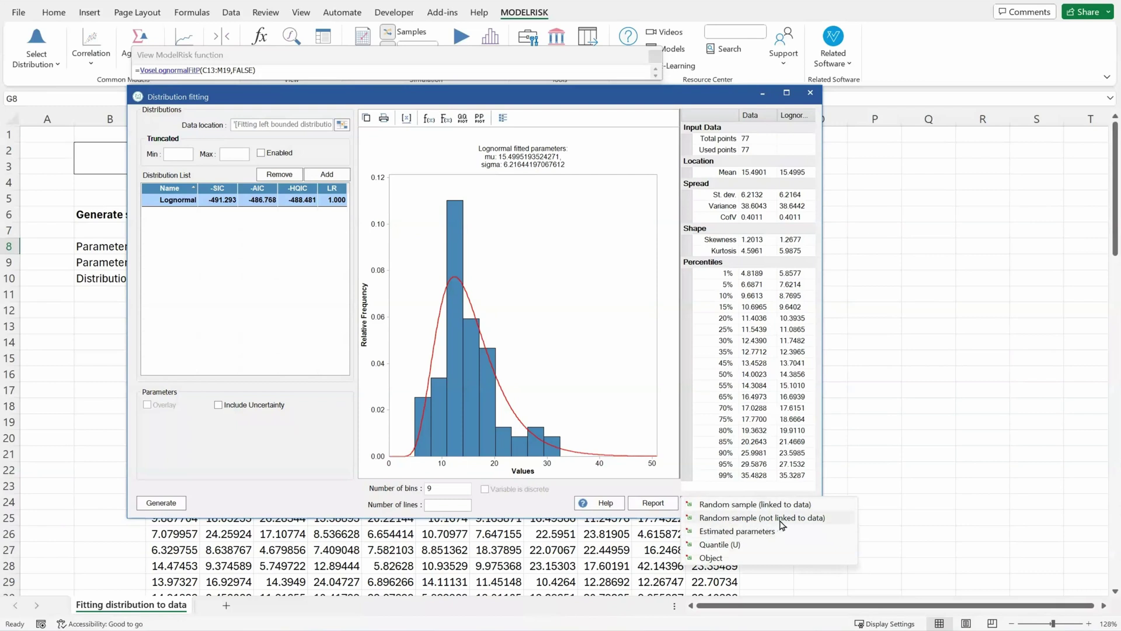
click(746, 507)
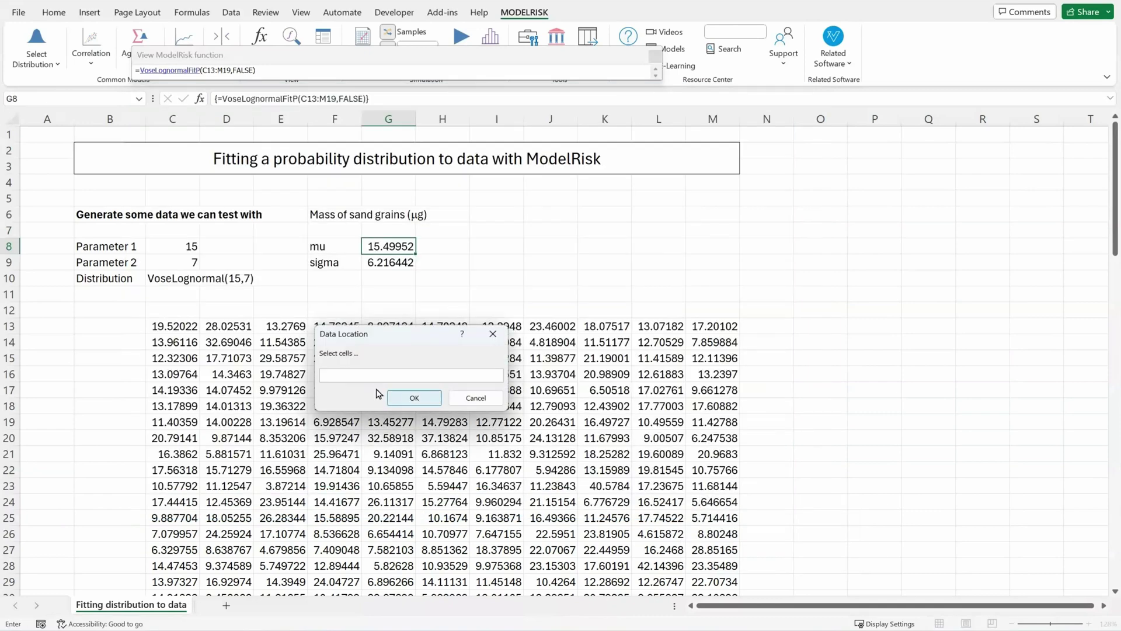
click(552, 214)
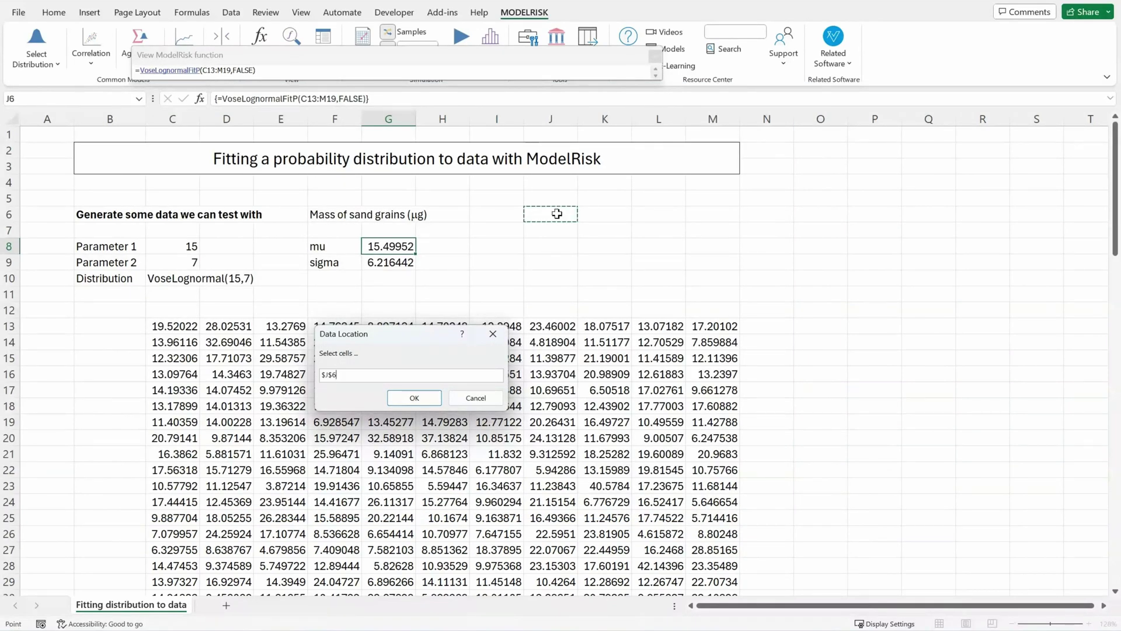
click(470, 398)
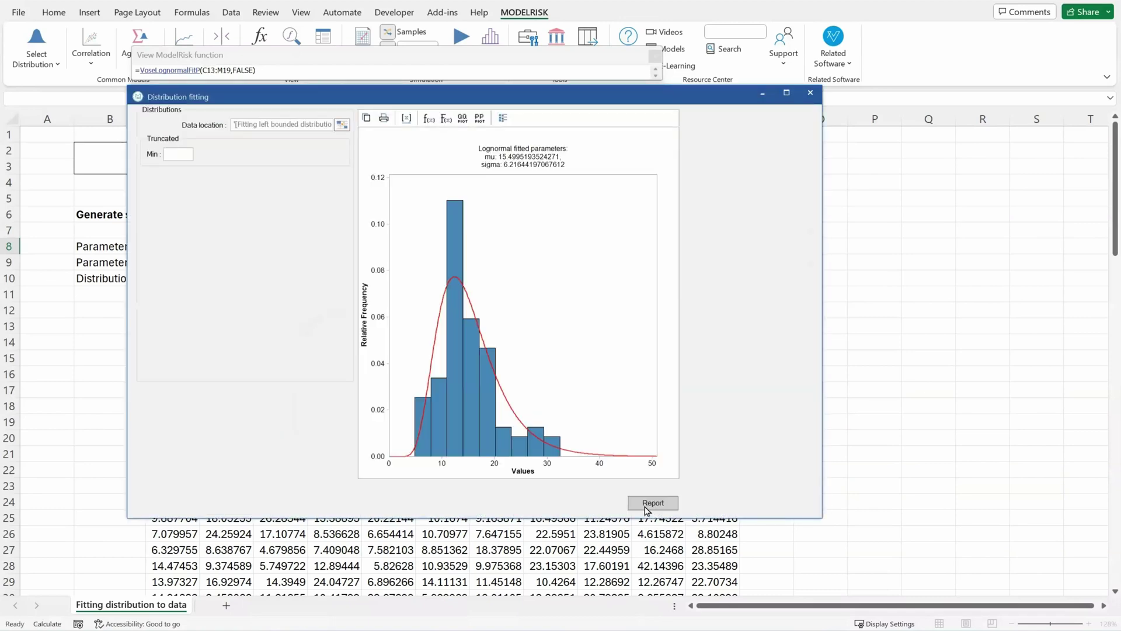
- Insert the Lognormal fit as a distribution object into cell J8 and close the distribution fitting window
click(745, 502)
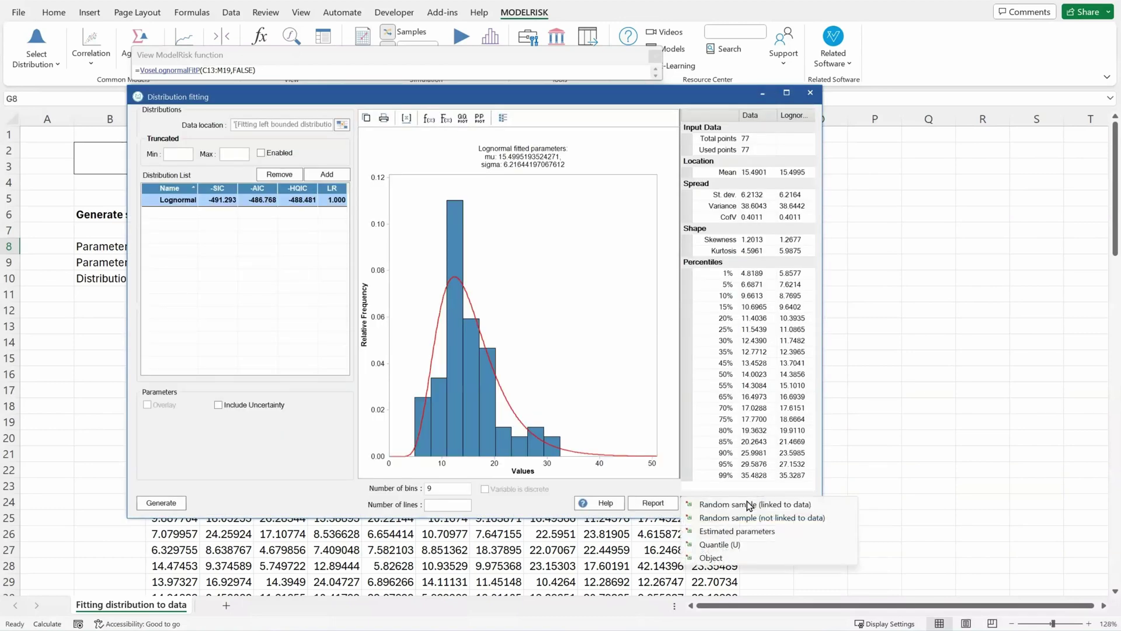
click(748, 560)
click(554, 246)
click(436, 397)
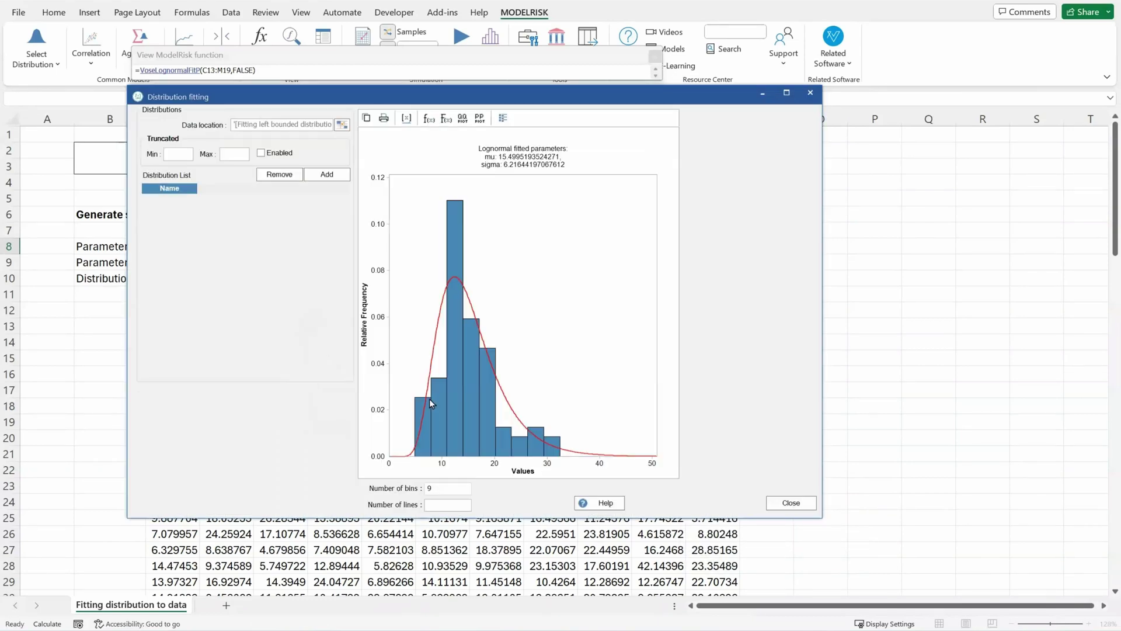
click(792, 503)
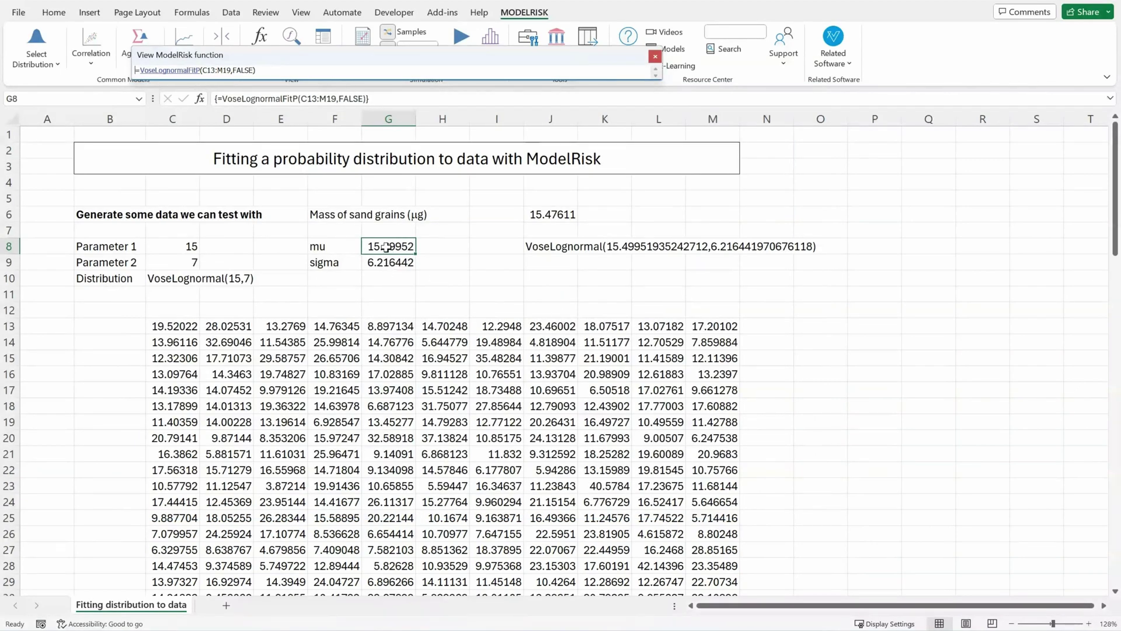
- Check which data range the fitted parameter formula in G8:G9 references
drag(386, 248, 389, 262)
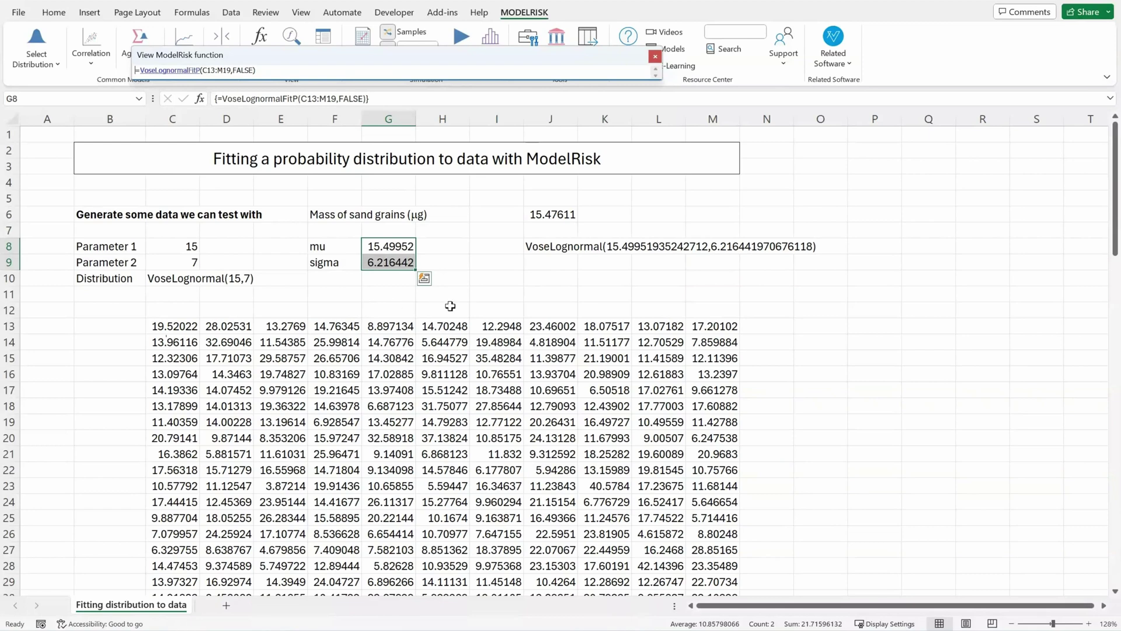
key(F2)
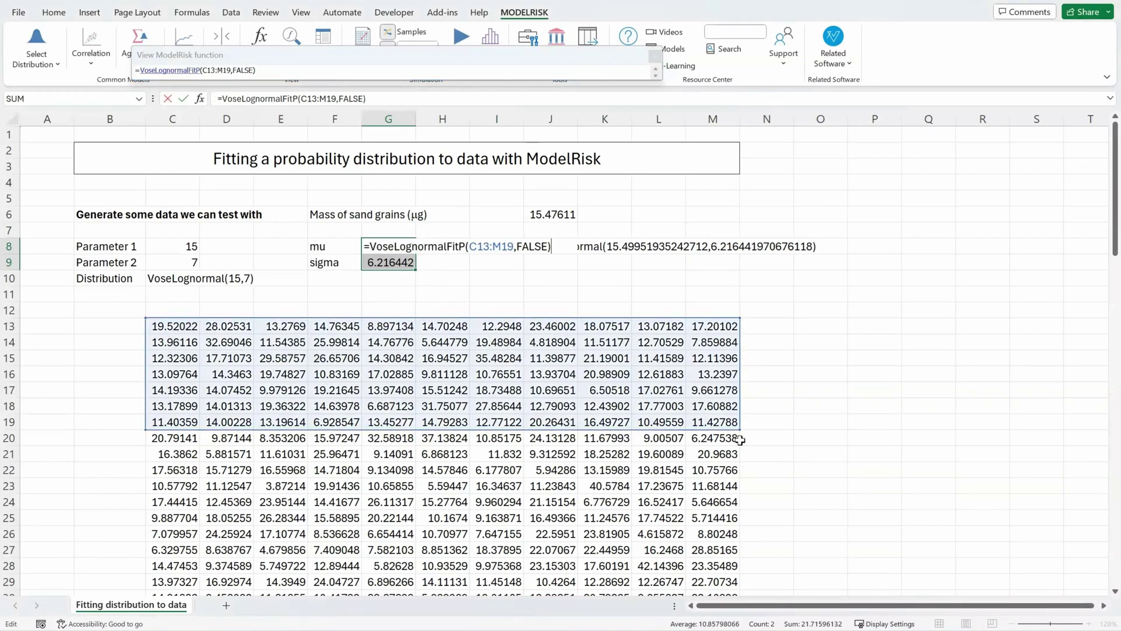
key(ctrl+shift+Return)
- Check the data range of the random sample formula in J6 and recalculate the sheet several times to watch it change
click(561, 217)
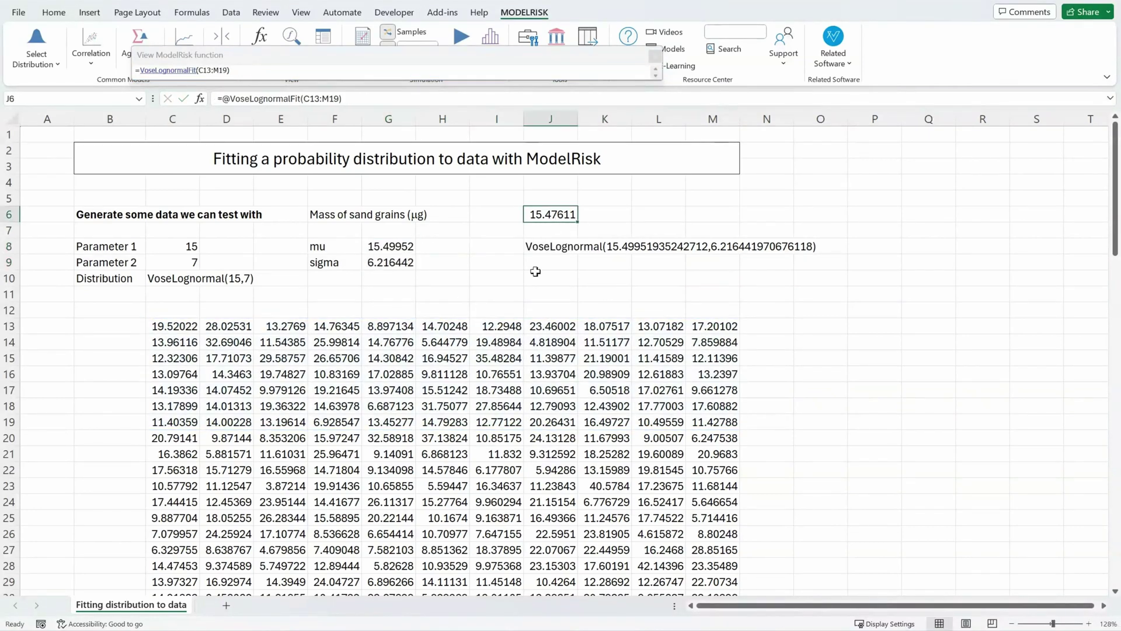
key(F2)
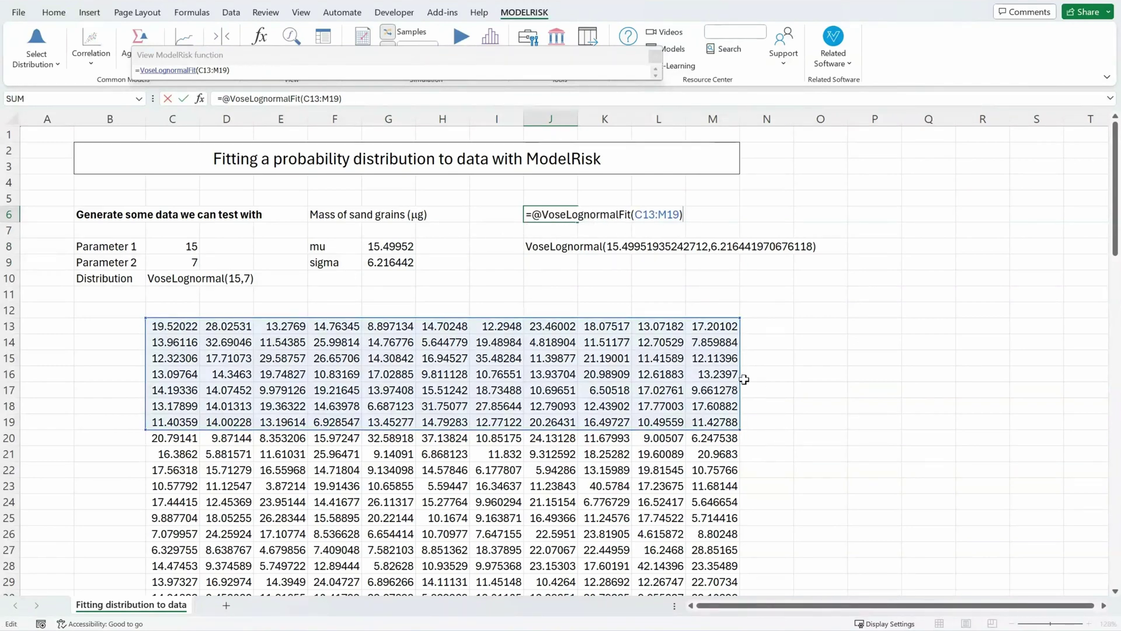
key(ctrl+Return)
key(F9)
key(F9)
key(F9)
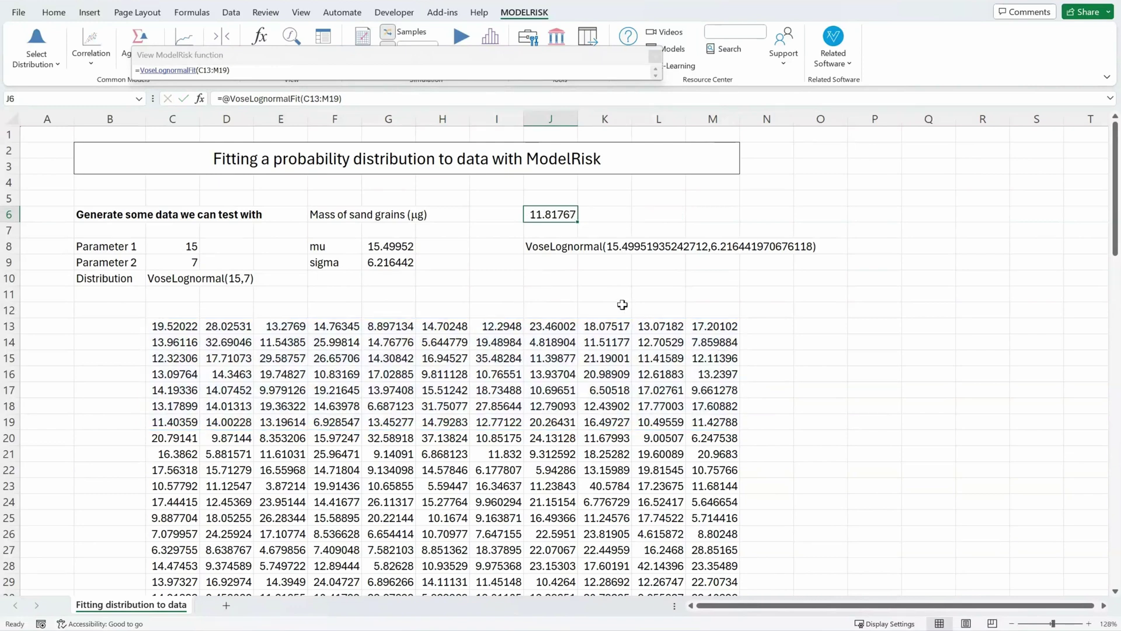
- Check which data range the fitted distribution object in J8 references
click(556, 249)
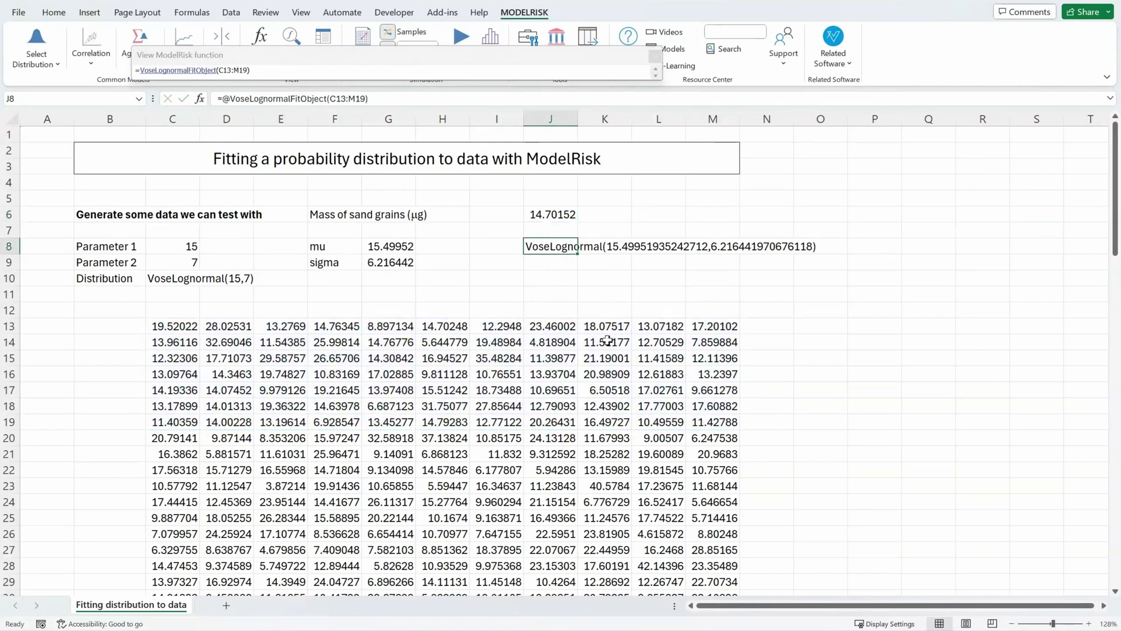
key(F2)
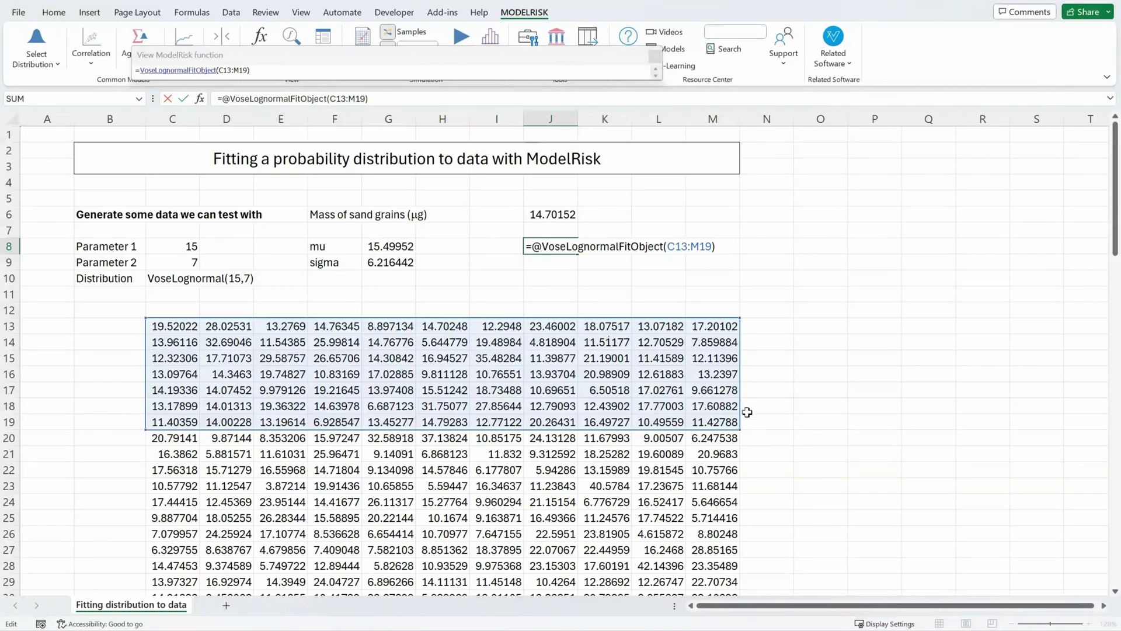
key(ctrl+Return)
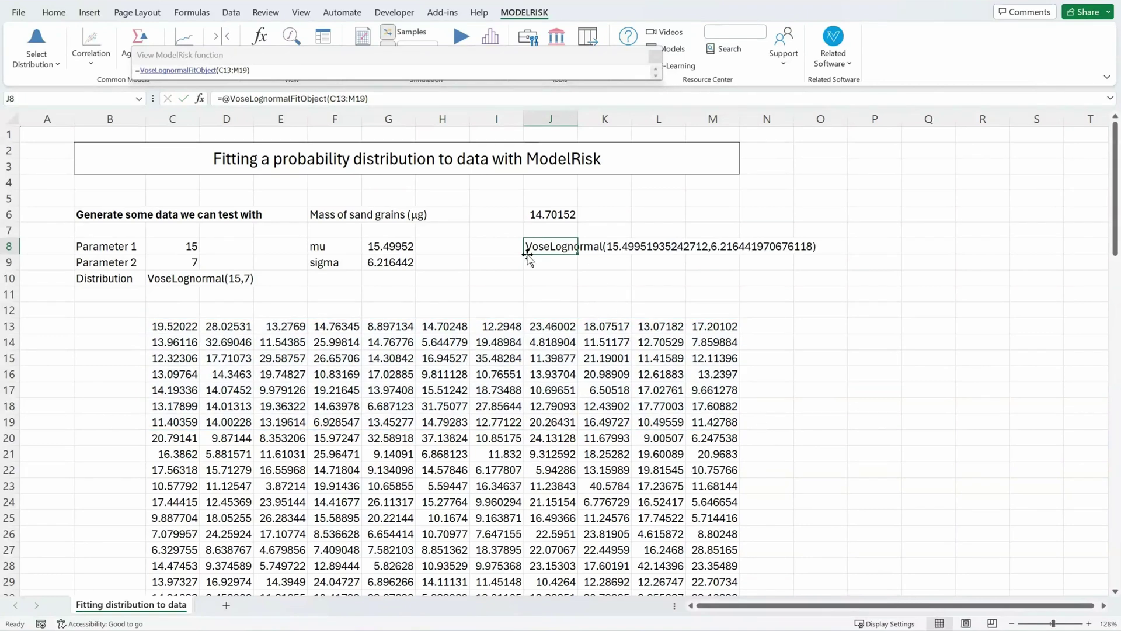
- Open a new distribution fit on the full sand grain data set in C13:M98
click(170, 278)
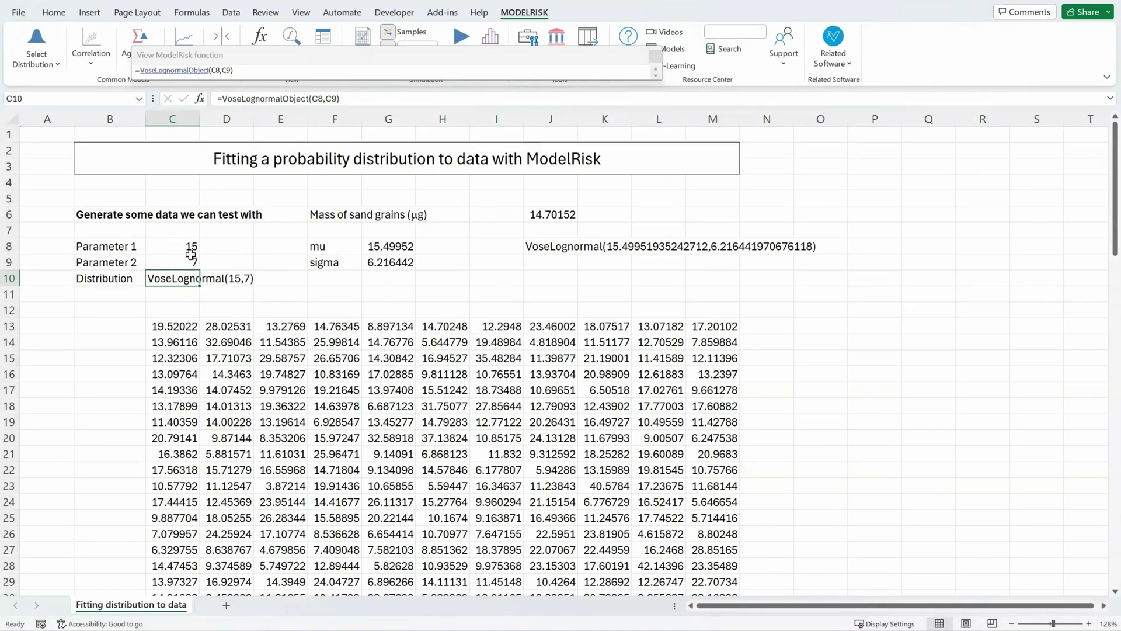
key(ctrl+Down)
key(End)
key(shift+Down)
key(shift+Right)
key(shift+Right)
key(shift+Right)
key(shift+Right)
key(shift+Right)
key(shift+Right)
key(shift+Right)
key(shift+Right)
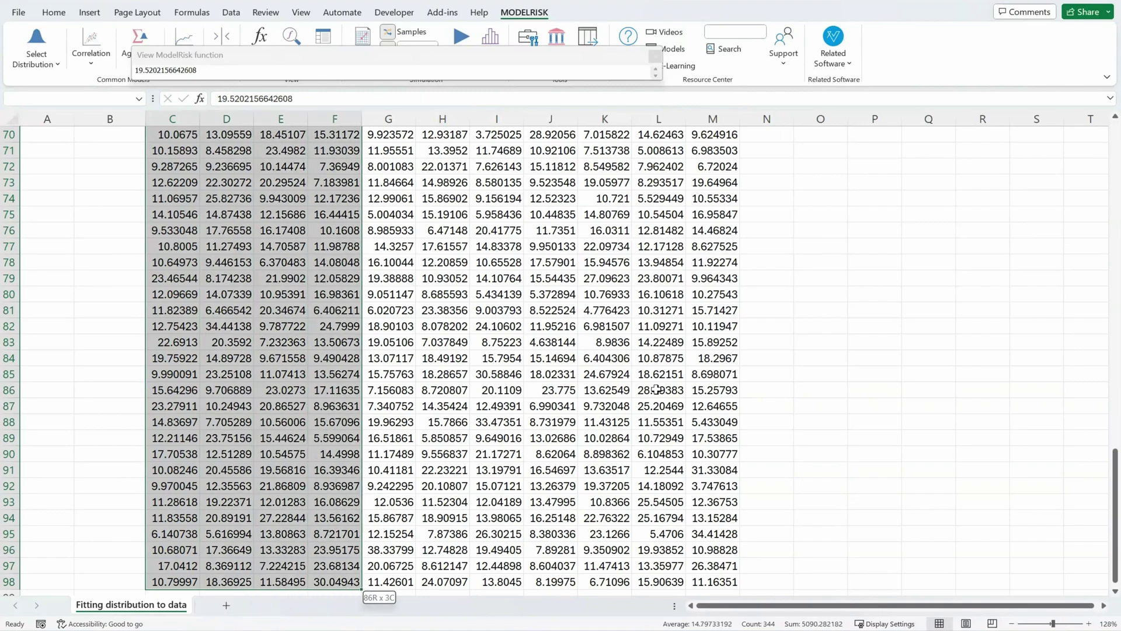
key(shift+Right)
key(shift+Right)
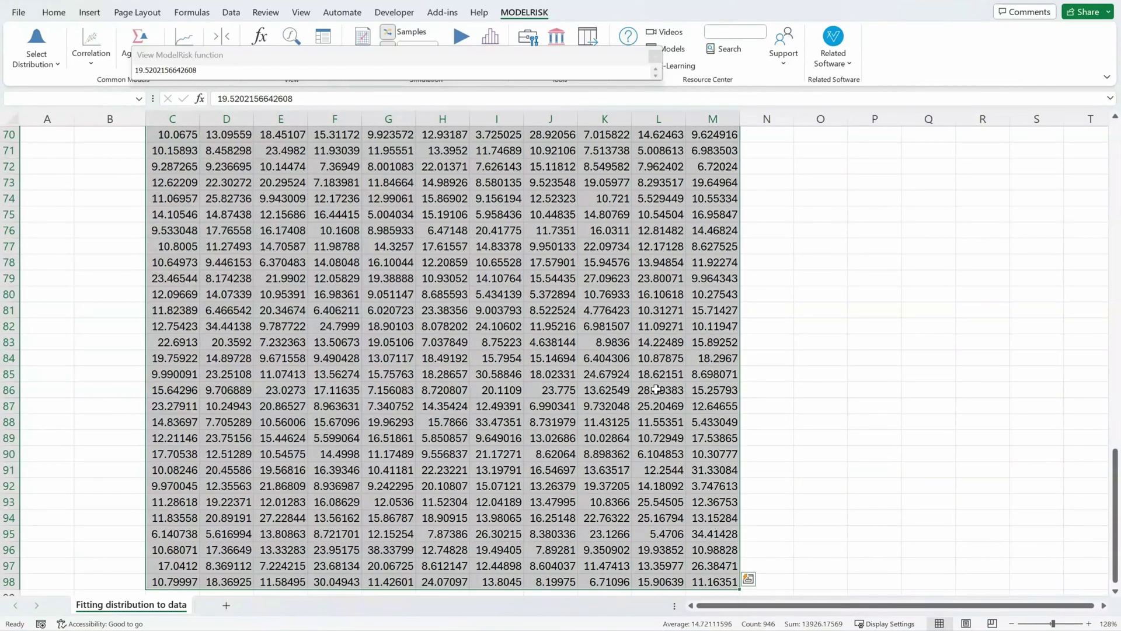
drag(1115, 476, 1115, 150)
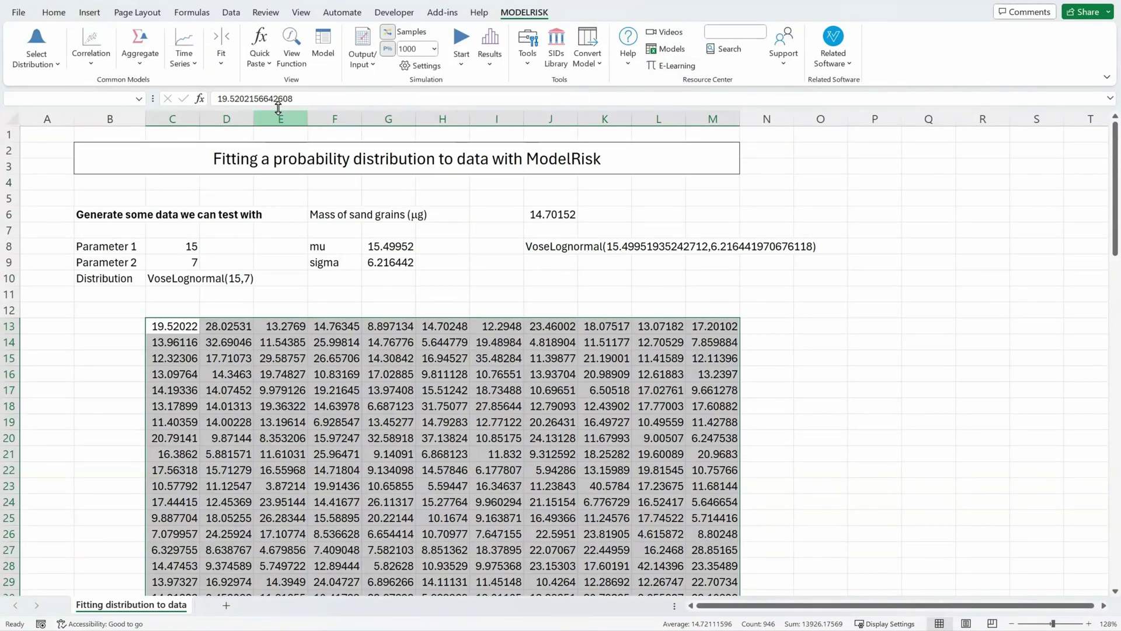
click(226, 68)
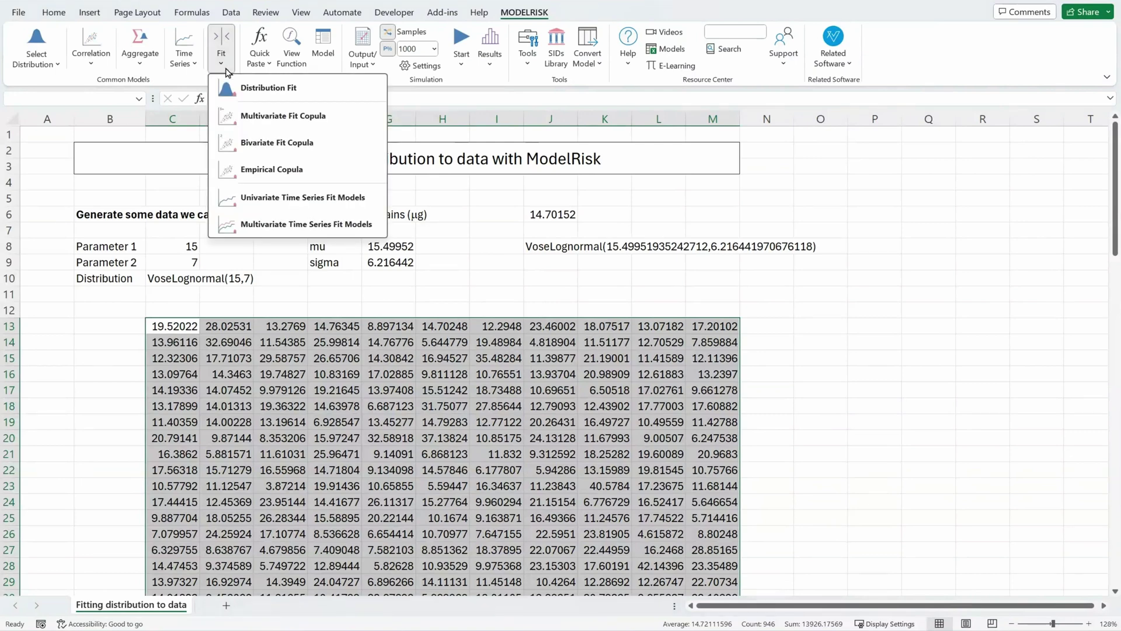
click(302, 93)
- Add the Lognormal distribution to the fit, choosing it from the plain name list of all univariate distributions
click(348, 178)
scroll(563, 306, down, 3)
scroll(571, 301, up, 3)
click(277, 173)
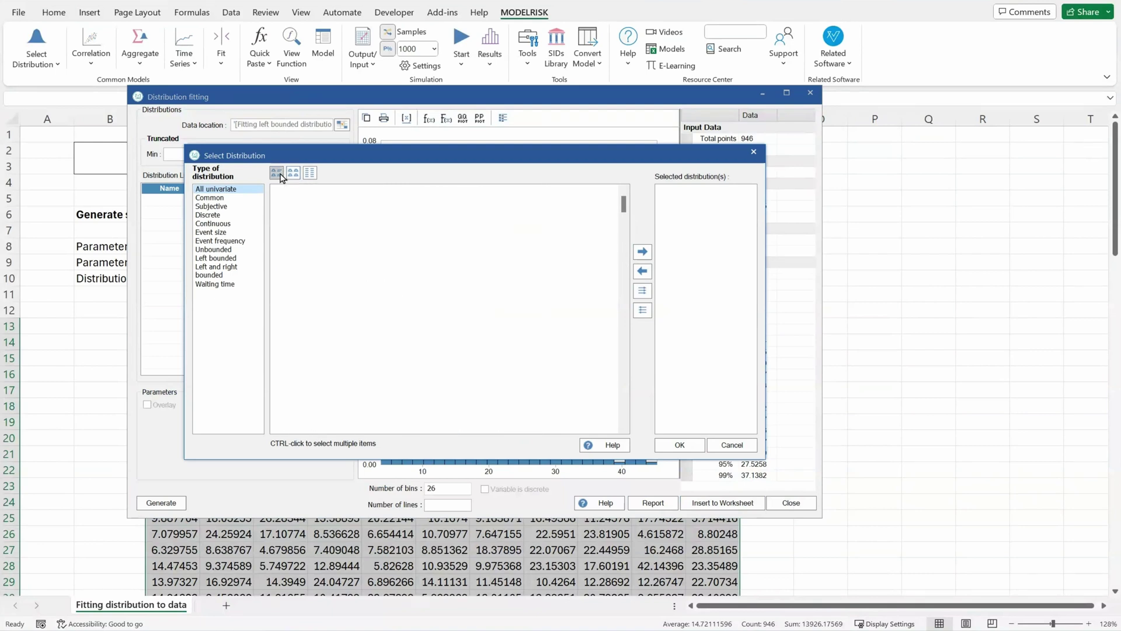
click(293, 175)
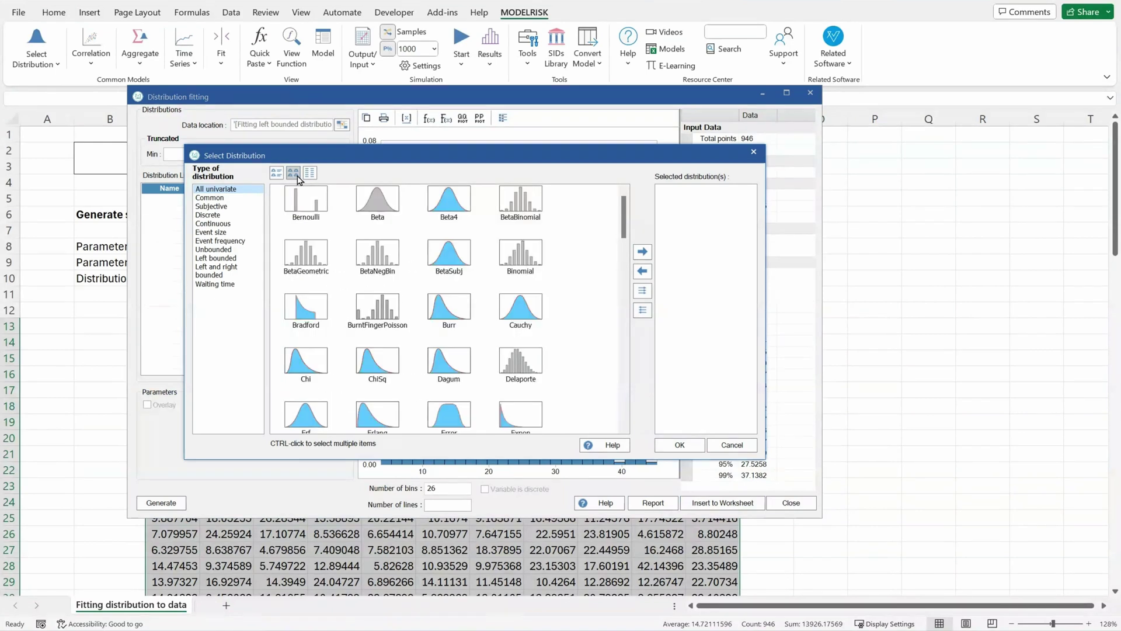
click(309, 174)
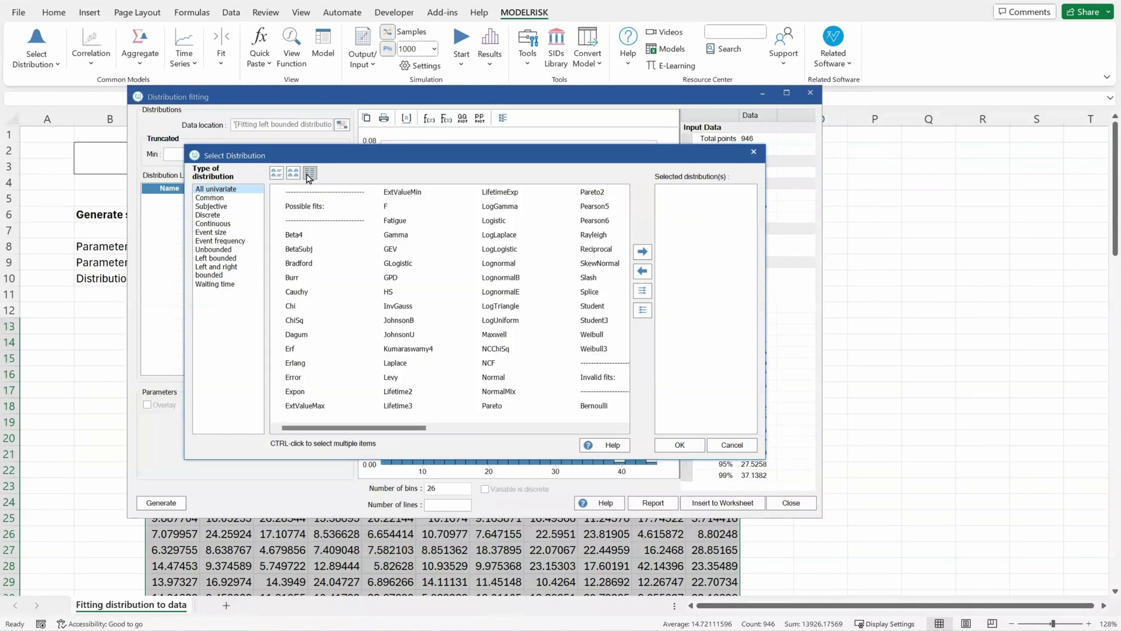
double_click(514, 267)
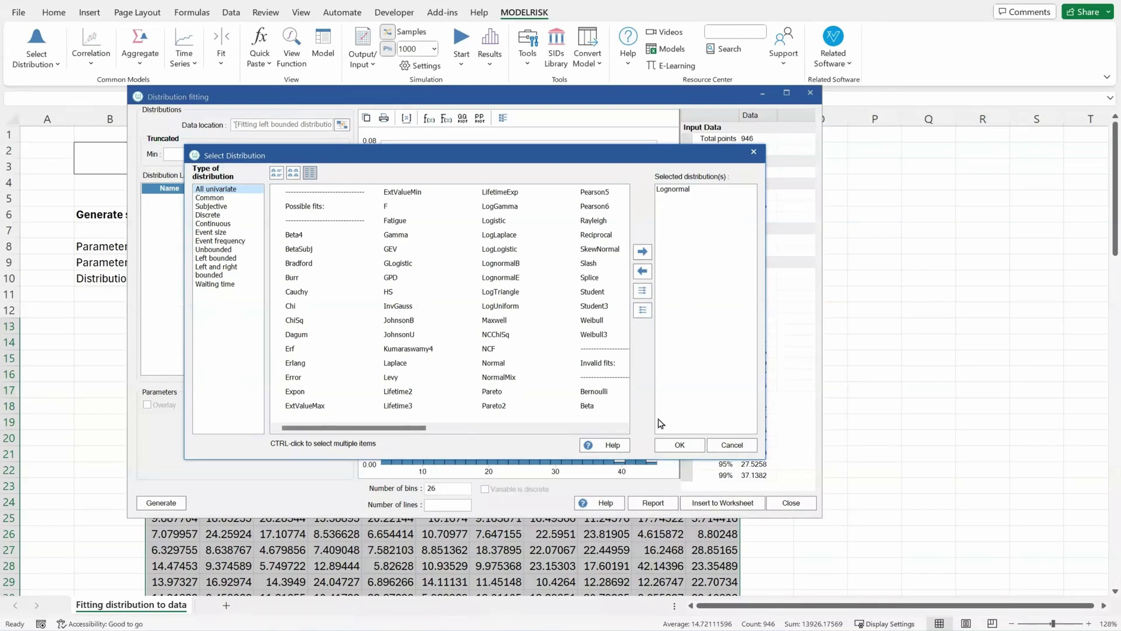
click(678, 445)
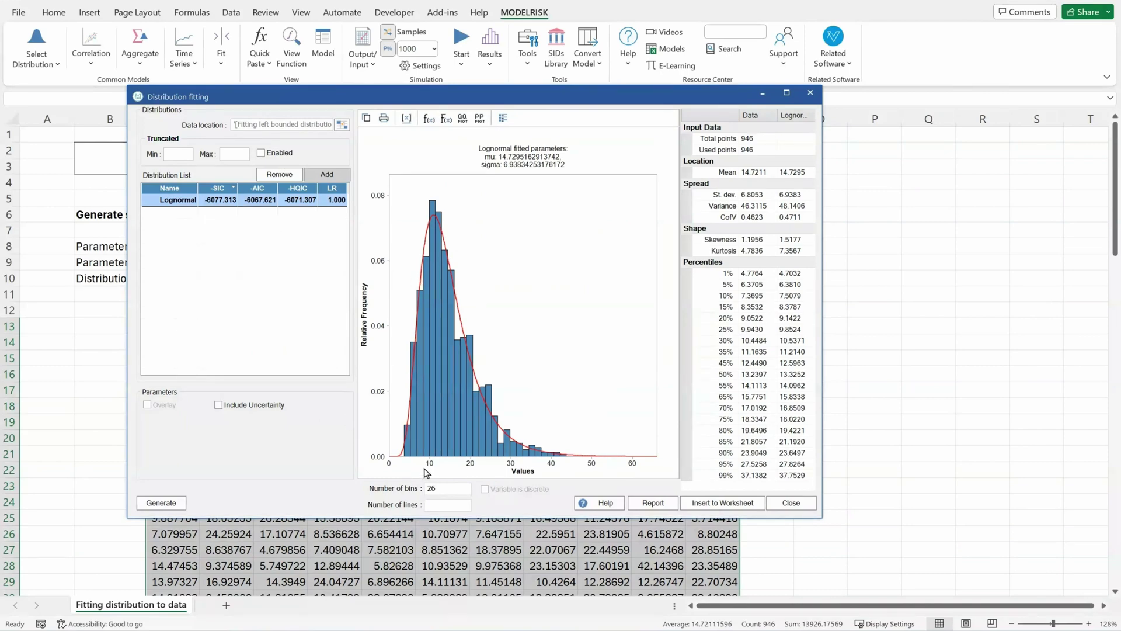
- Include uncertainty in the full-data Lognormal fit with 25 lines and display it as a cumulative plot
drag(472, 98, 659, 113)
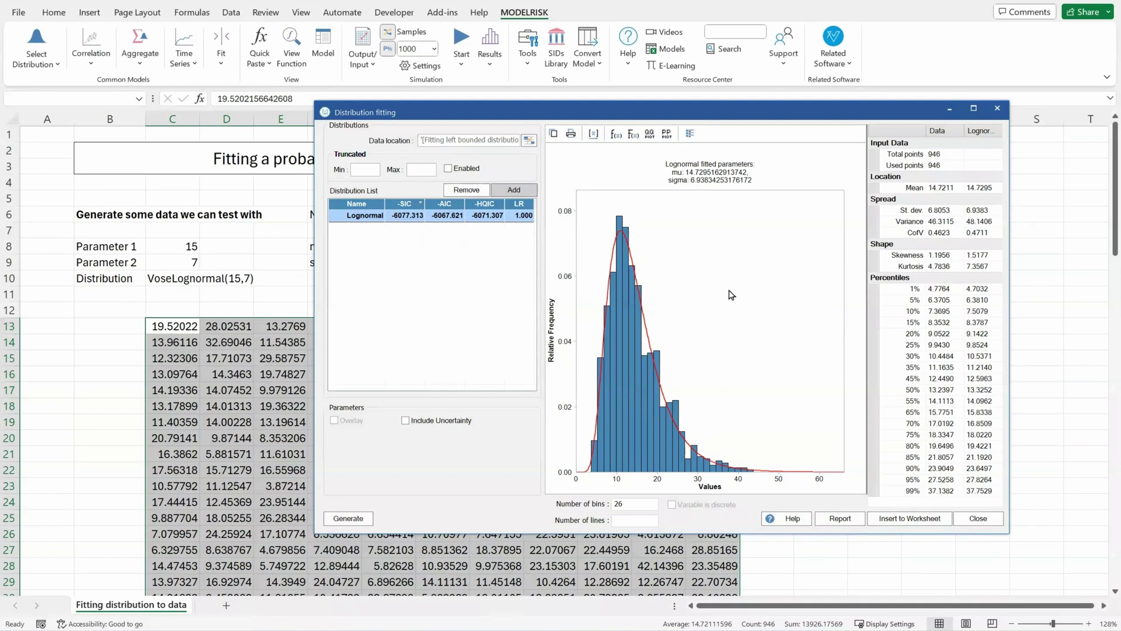
click(405, 420)
click(616, 520)
key(BackSpace)
text(25)
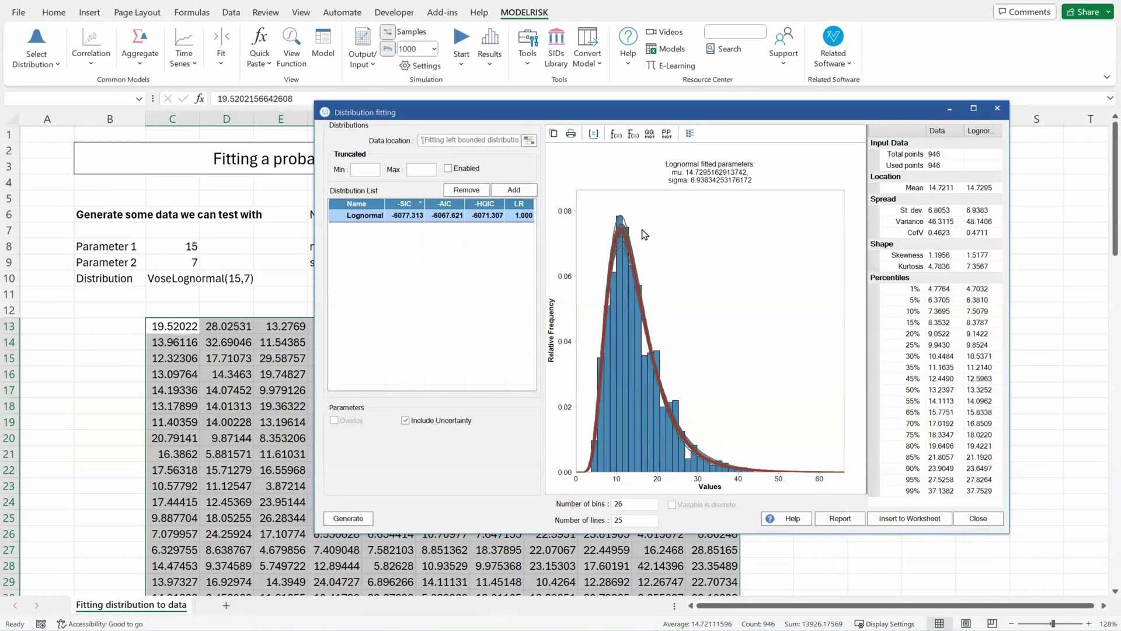
click(636, 135)
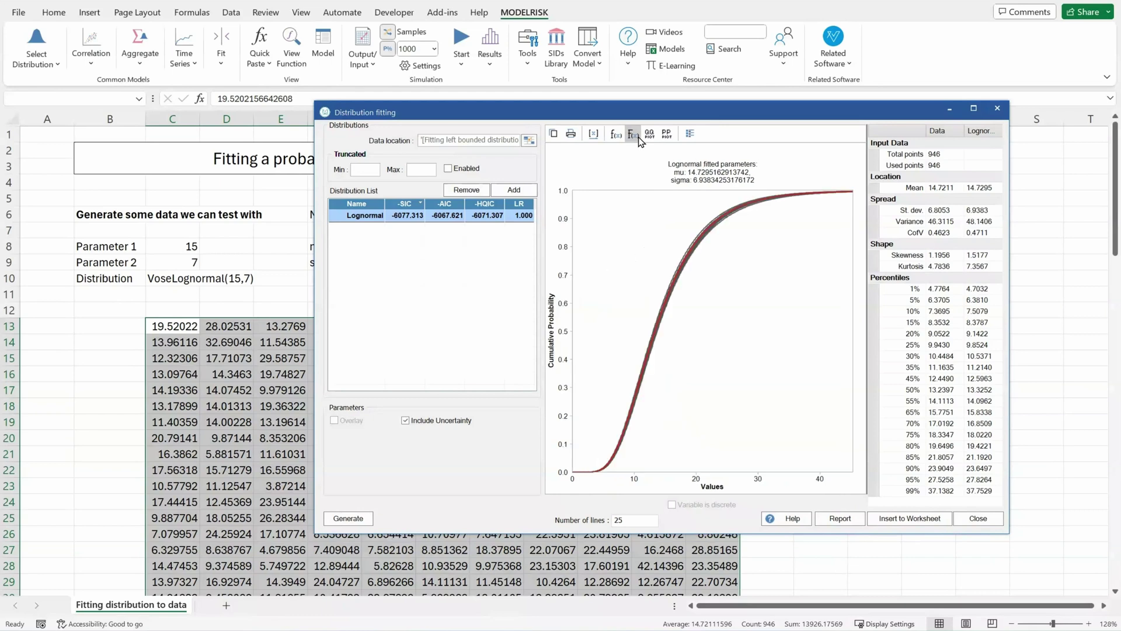